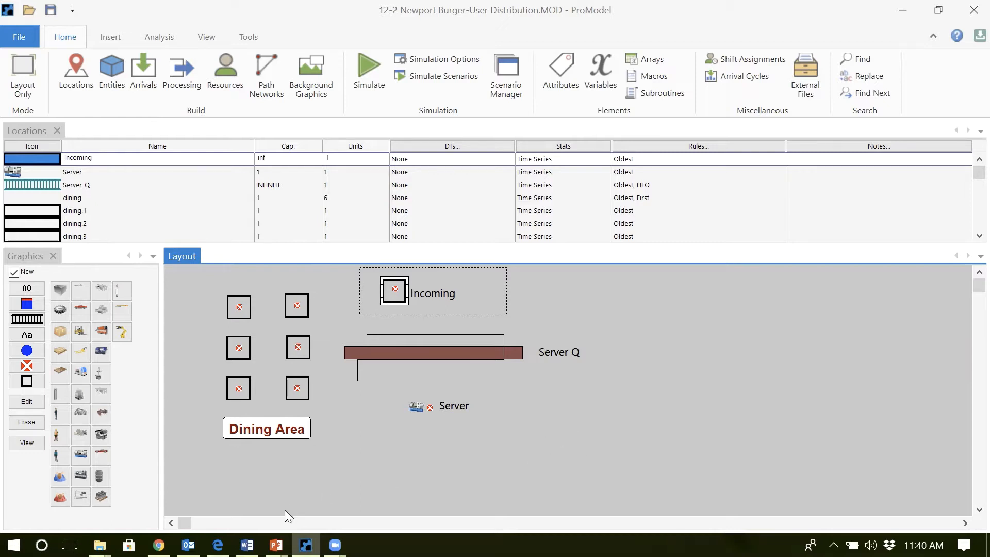
Review the interarrival time and probability tables in the Word document Time of the Day.docx, and return to ProModel
{"action": "left_click", "coordinate": [247, 546]}
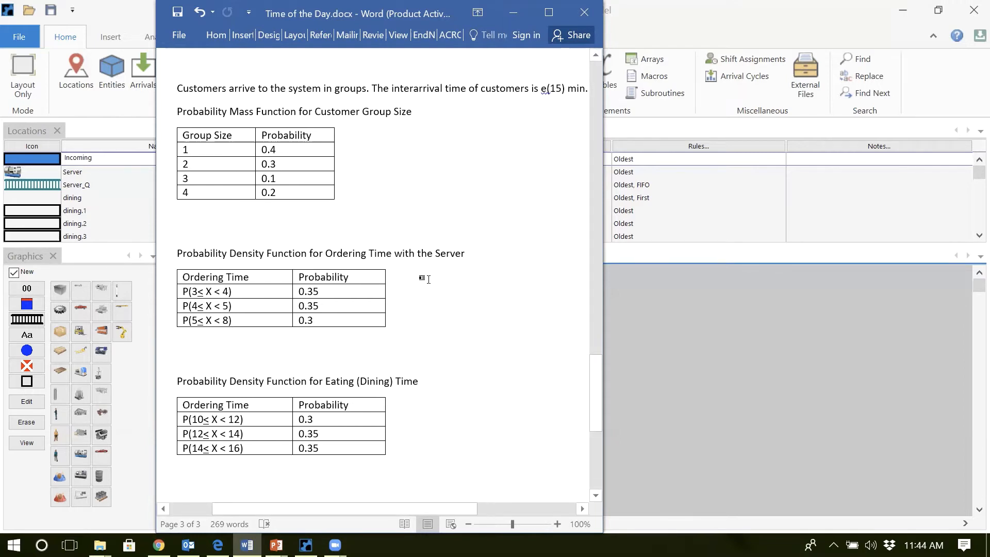
{"action": "key", "text": "alt+Tab"}
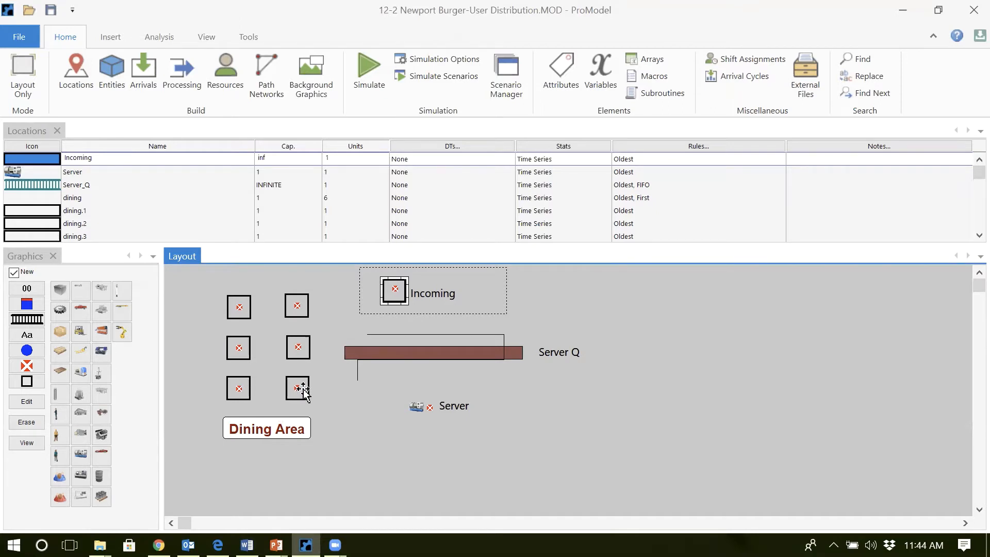
Examine the decision rules of the dining location, including its unit selection rule, and cancel without changes
{"action": "left_click", "coordinate": [655, 199]}
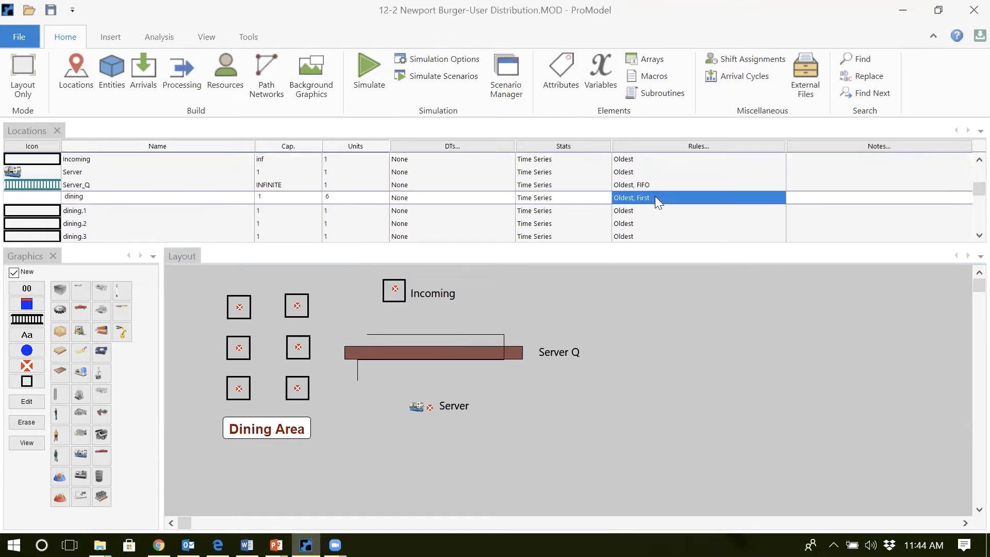
{"action": "left_click", "coordinate": [675, 146]}
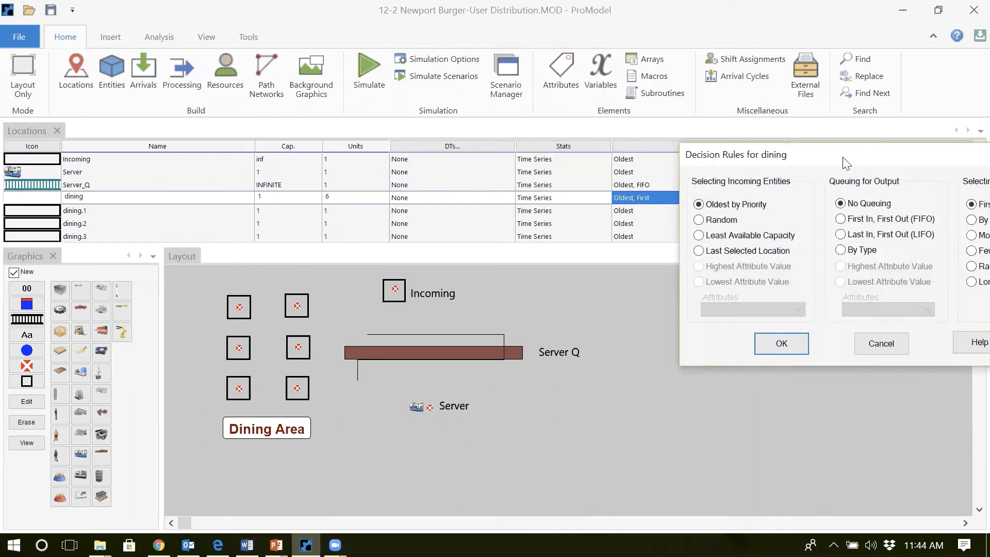
{"action": "left_click_drag", "start_coordinate": [843, 158], "coordinate": [693, 202]}
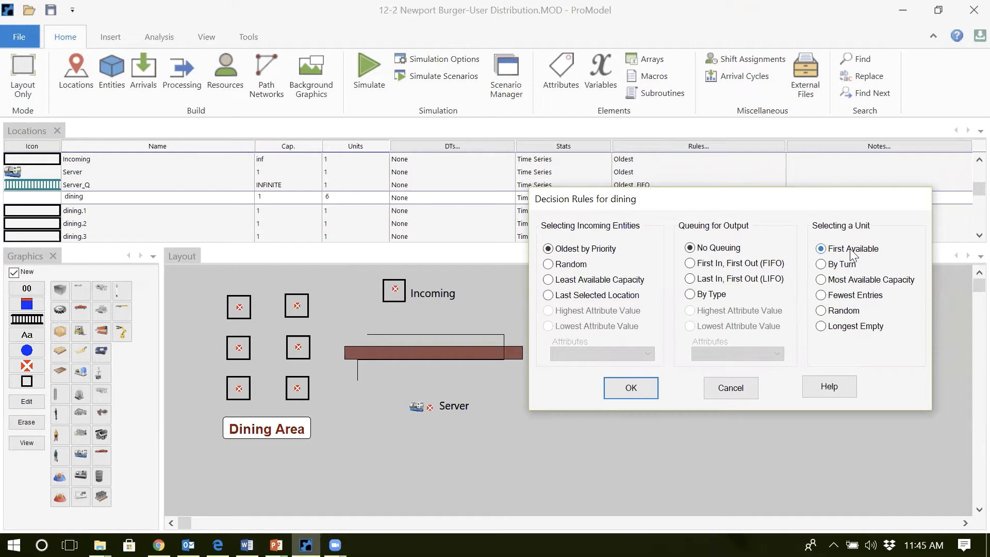
{"action": "left_click", "coordinate": [743, 388]}
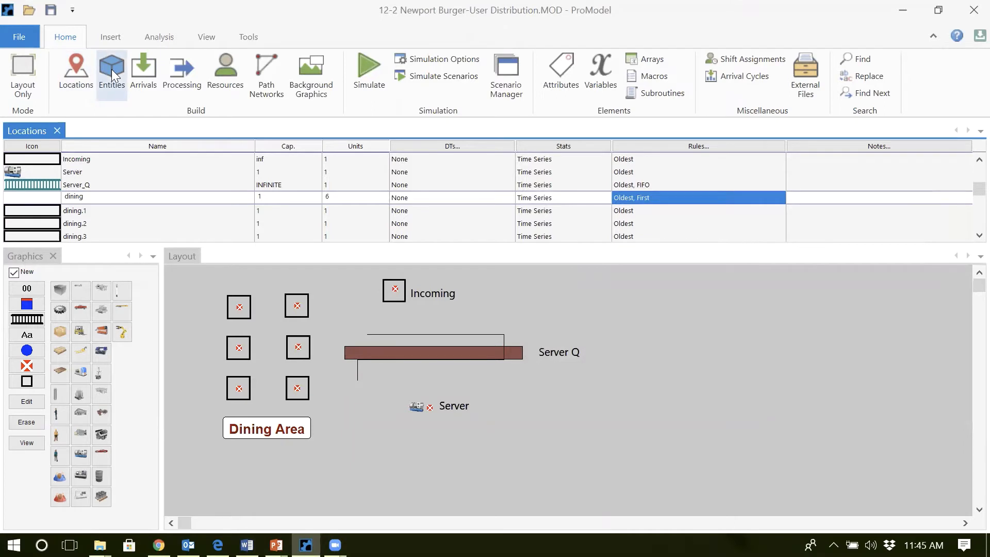
Add an arrival record for the Customer entity at the Incoming location
{"action": "left_click", "coordinate": [113, 72]}
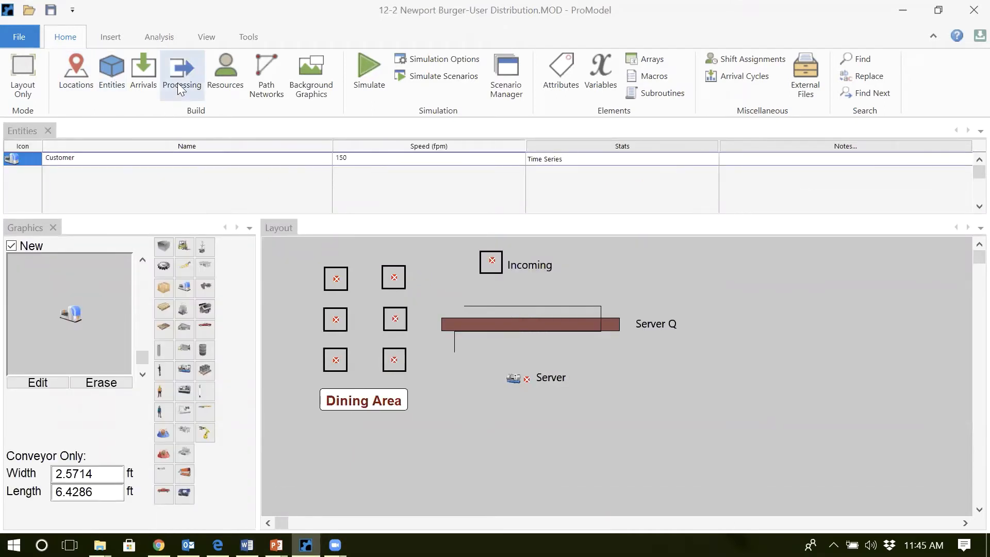
{"action": "left_click", "coordinate": [134, 77]}
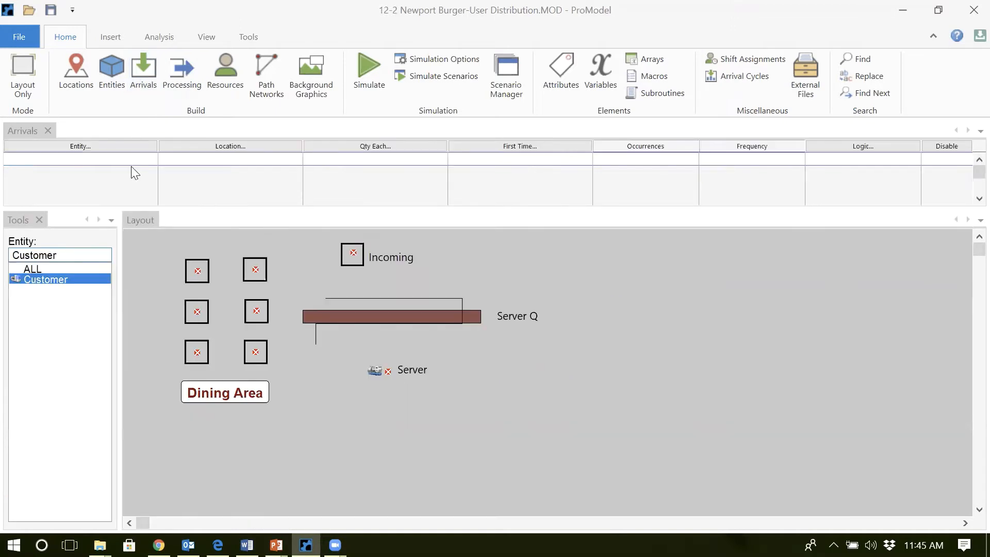
{"action": "left_click", "coordinate": [132, 149]}
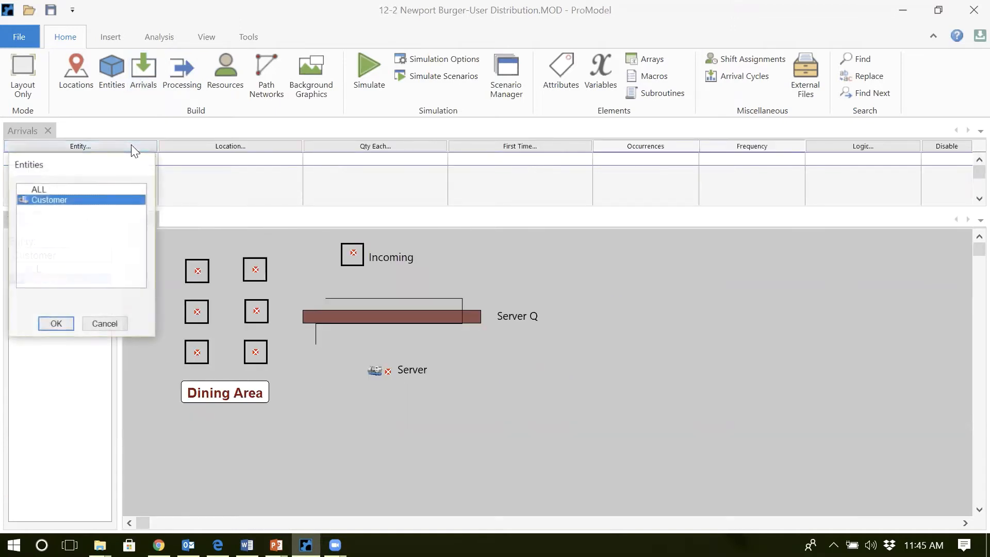
{"action": "double_click", "coordinate": [113, 195]}
{"action": "left_click", "coordinate": [211, 149]}
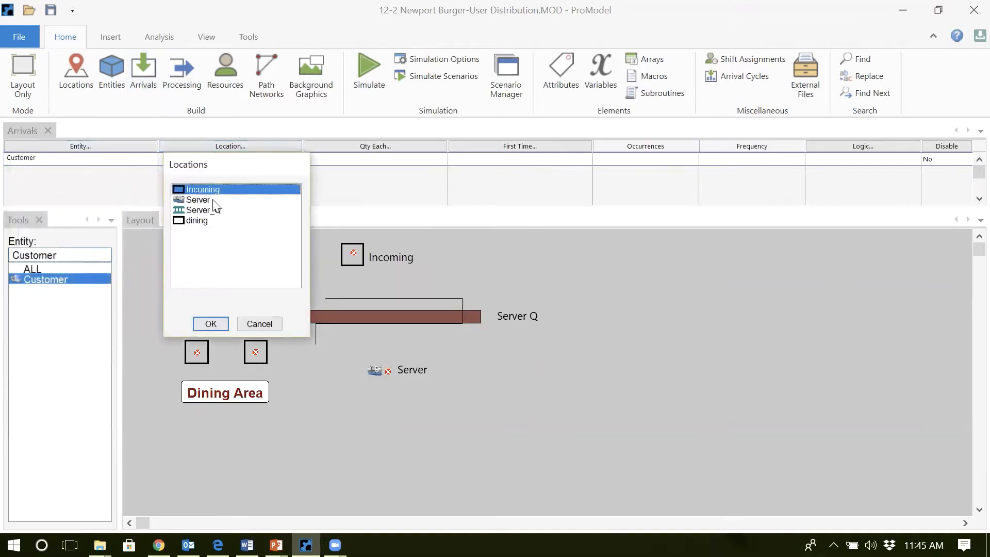
{"action": "double_click", "coordinate": [219, 190]}
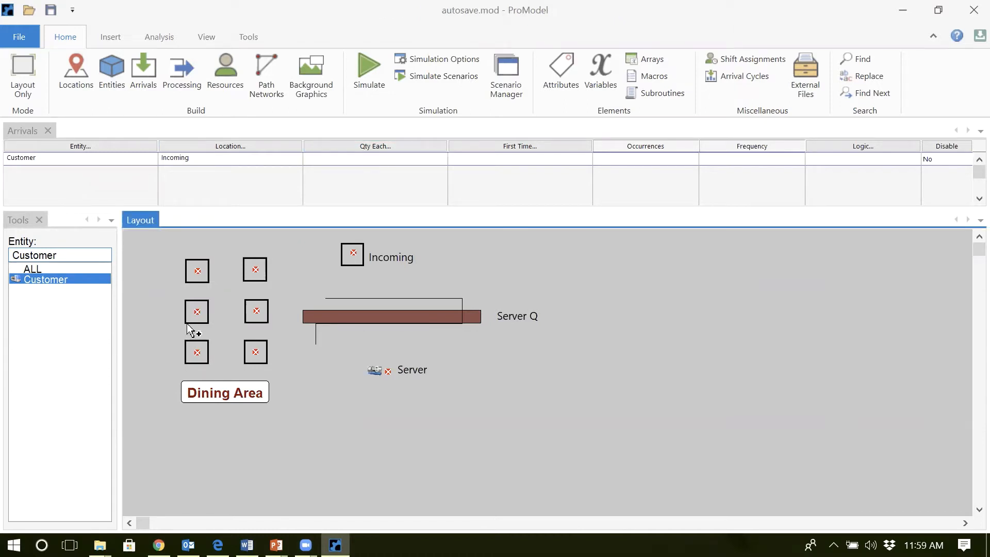
Create a user distribution named Group_Size and keep its type as Discrete
{"action": "left_click", "coordinate": [163, 45]}
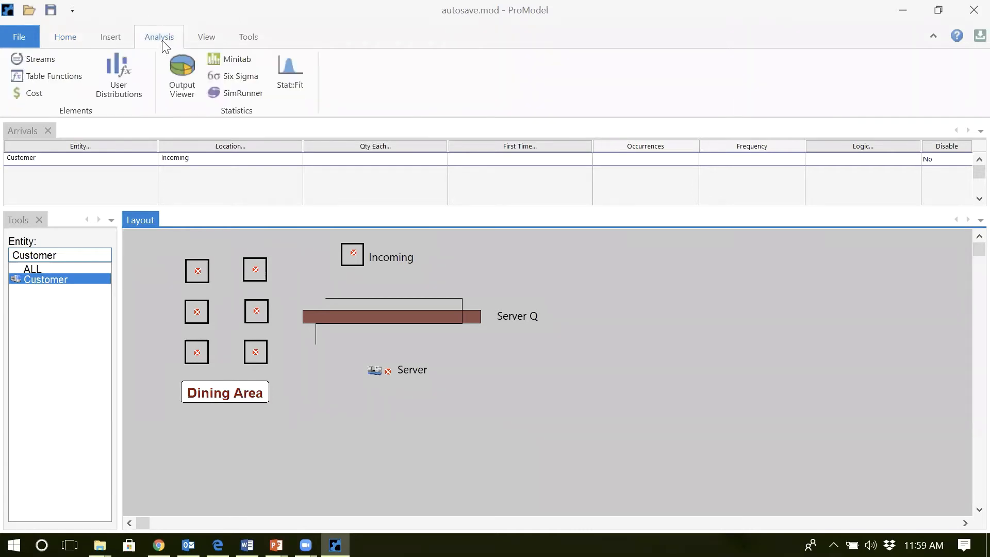
{"action": "left_click", "coordinate": [120, 80]}
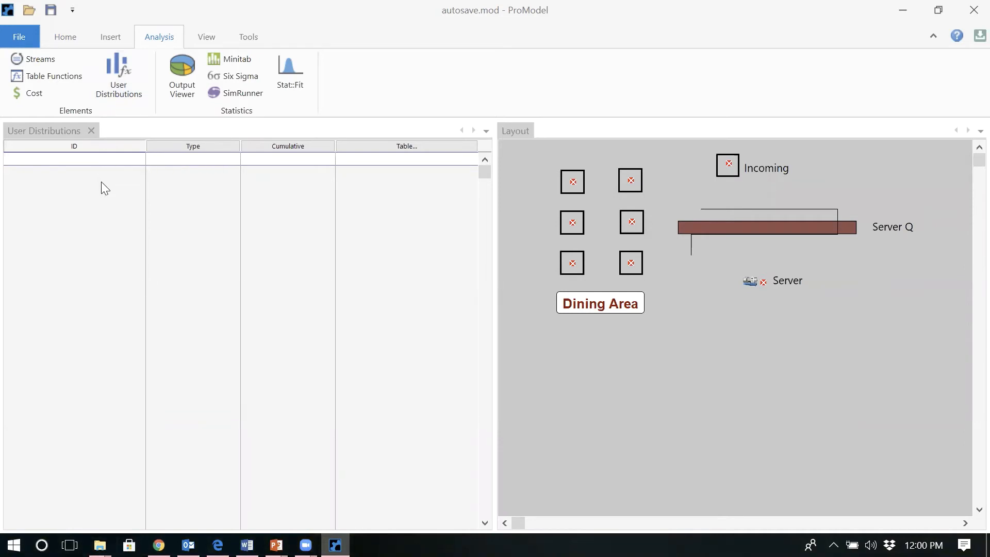
{"action": "type", "text": "Group_Size"}
{"action": "left_click", "coordinate": [181, 162]}
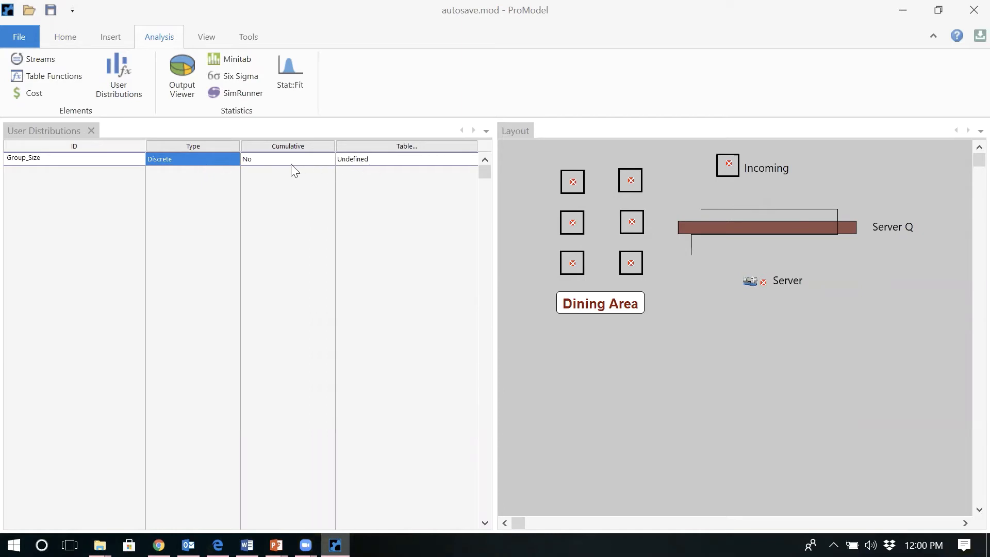
{"action": "right_click", "coordinate": [203, 144]}
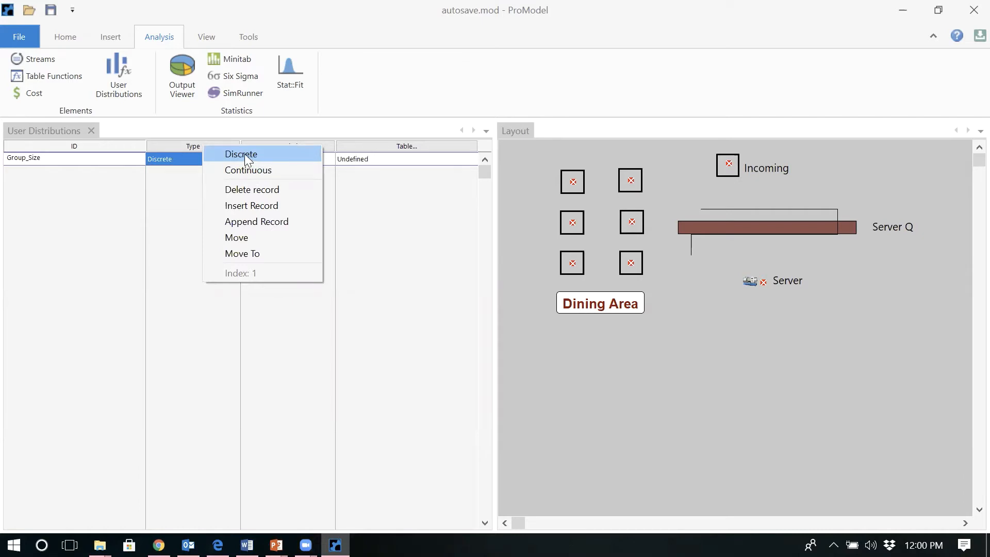
{"action": "left_click", "coordinate": [180, 195]}
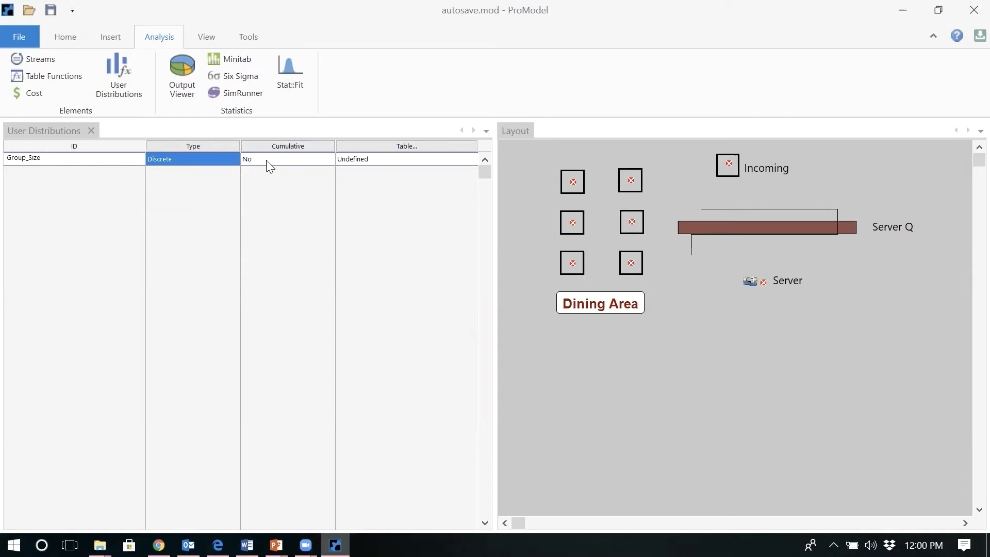
Define the Group_Size distribution table with the values 1, 2, 3 and 4 in successive rows
{"action": "left_click", "coordinate": [392, 148]}
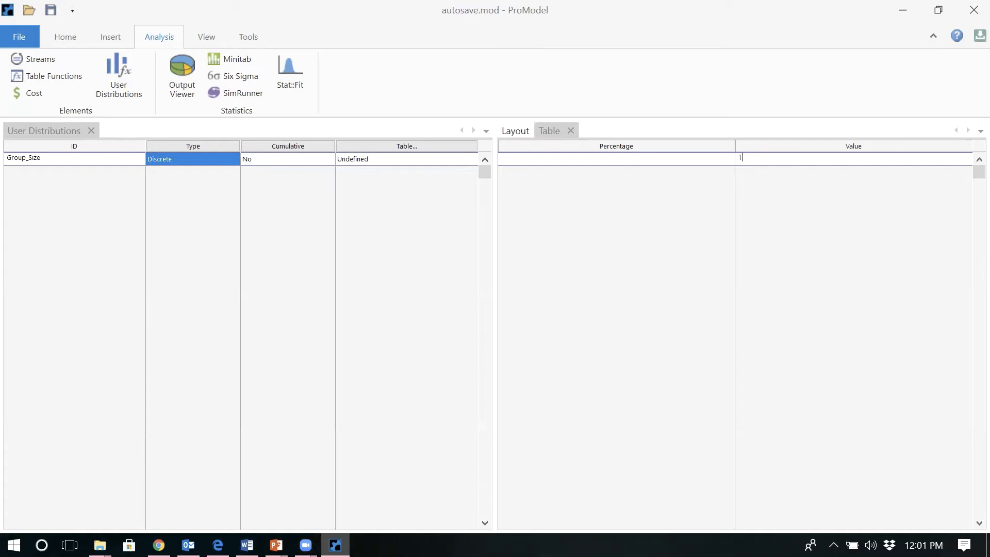
{"action": "key", "text": "Return"}
{"action": "type", "text": "2"}
{"action": "key", "text": "Return"}
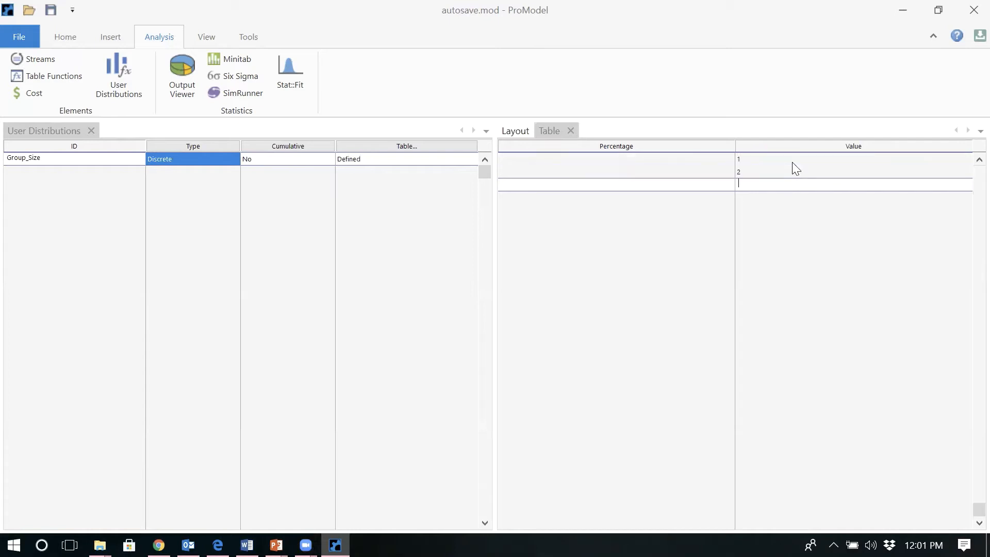
{"action": "type", "text": "3"}
{"action": "key", "text": "Return"}
{"action": "type", "text": "4"}
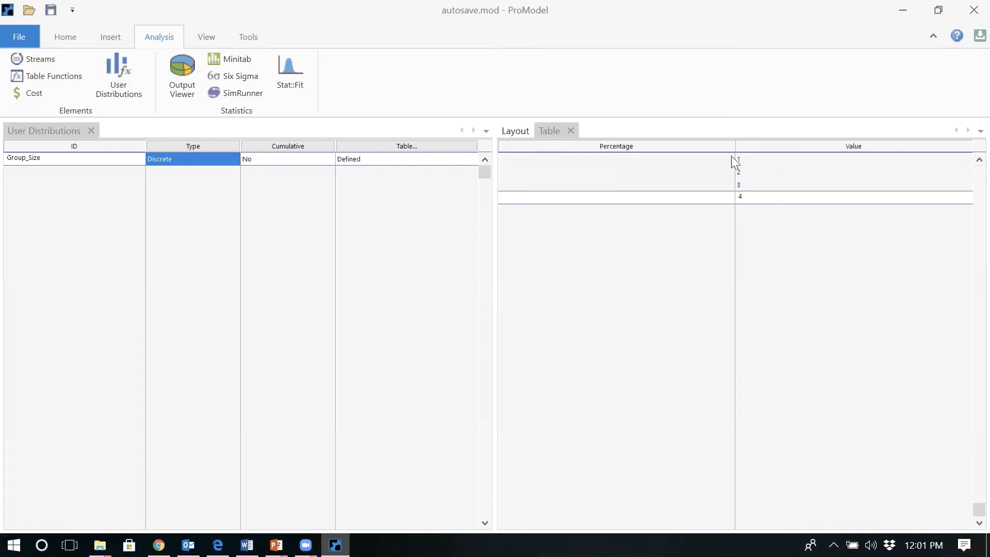
Consult the group size probabilities in the Word document and enter percentages 40, 30, 10 and 20 for values 1 to 4
{"action": "left_click", "coordinate": [710, 157]}
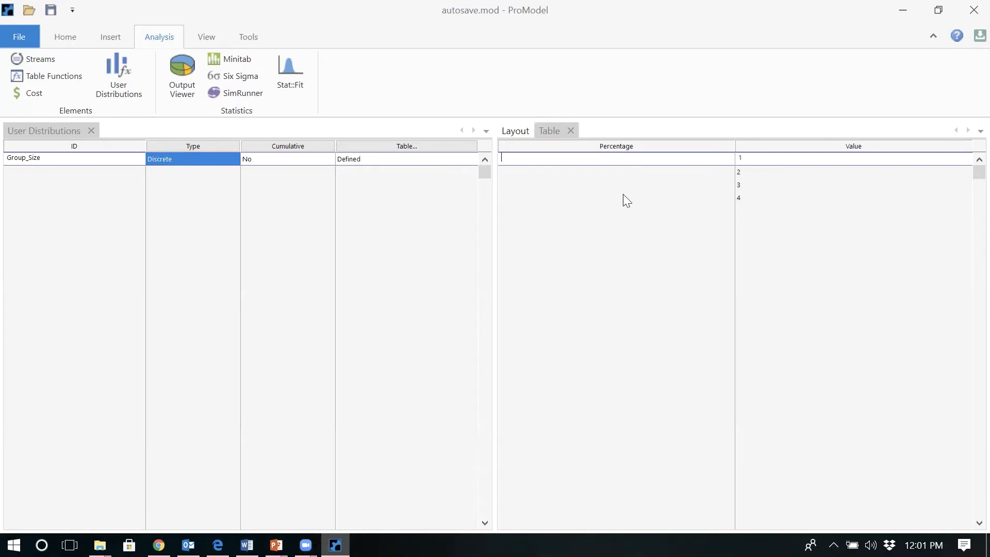
{"action": "left_click", "coordinate": [247, 545]}
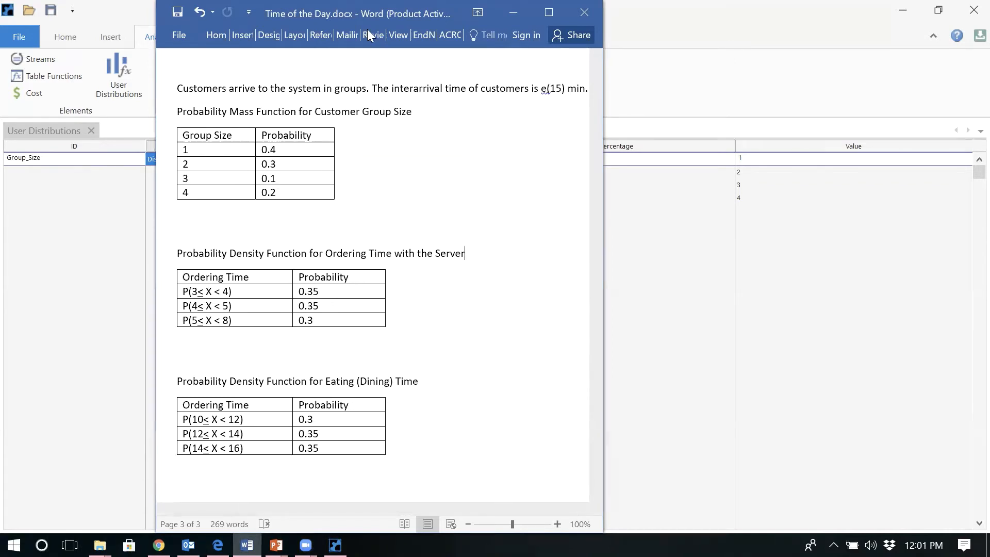
{"action": "left_click_drag", "start_coordinate": [367, 15], "coordinate": [248, 15]}
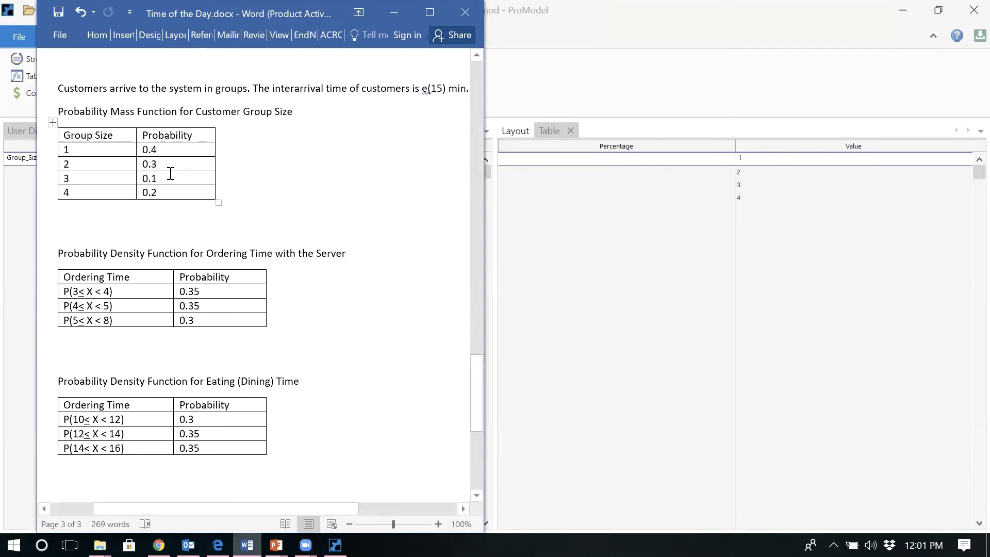
{"action": "left_click", "coordinate": [539, 153]}
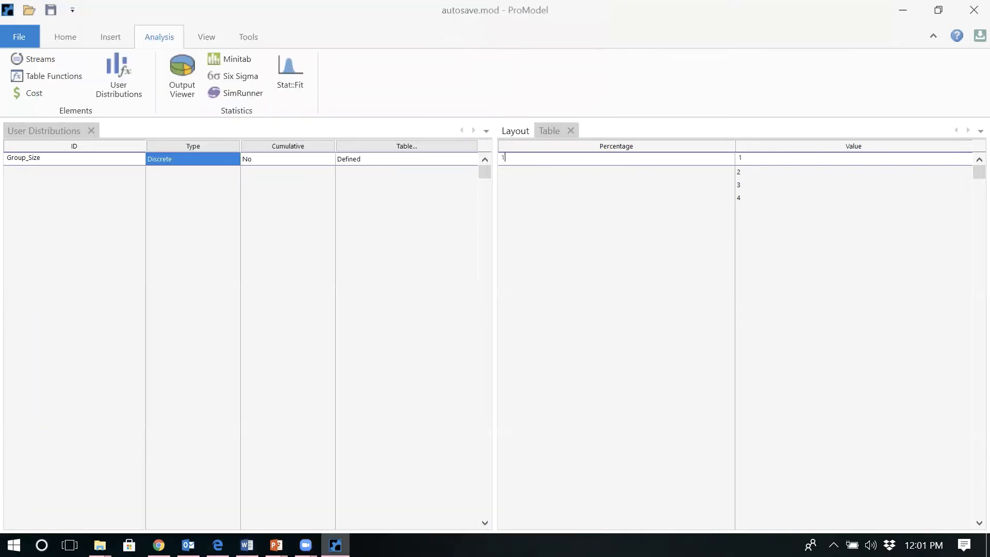
{"action": "type", "text": "40"}
{"action": "key", "text": "Return"}
{"action": "type", "text": "30"}
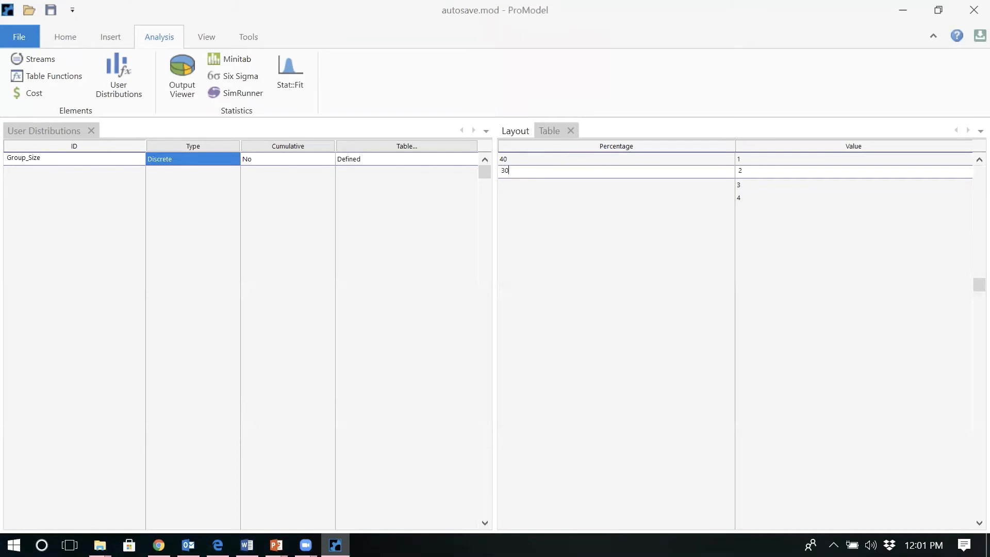
{"action": "key", "text": "Return"}
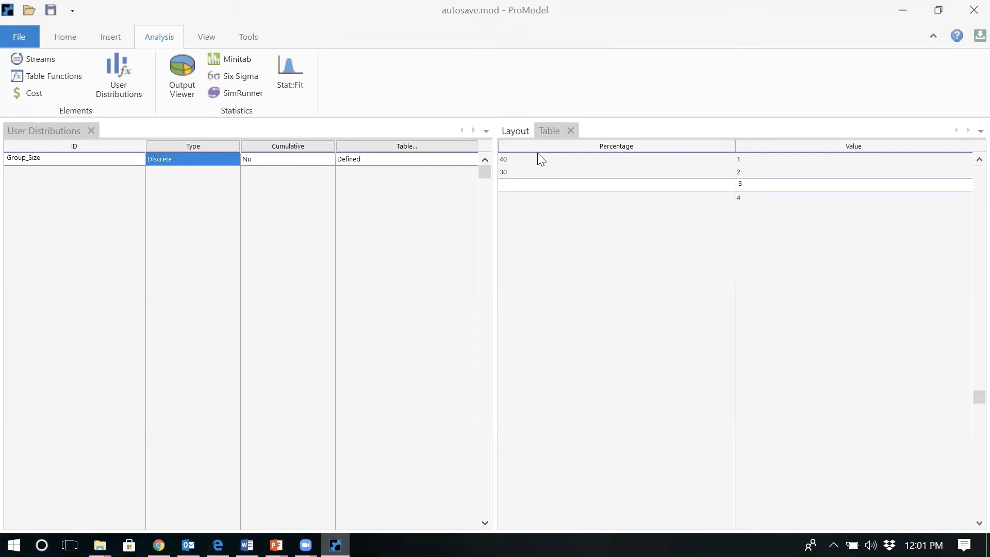
{"action": "type", "text": "10"}
{"action": "key", "text": "Return"}
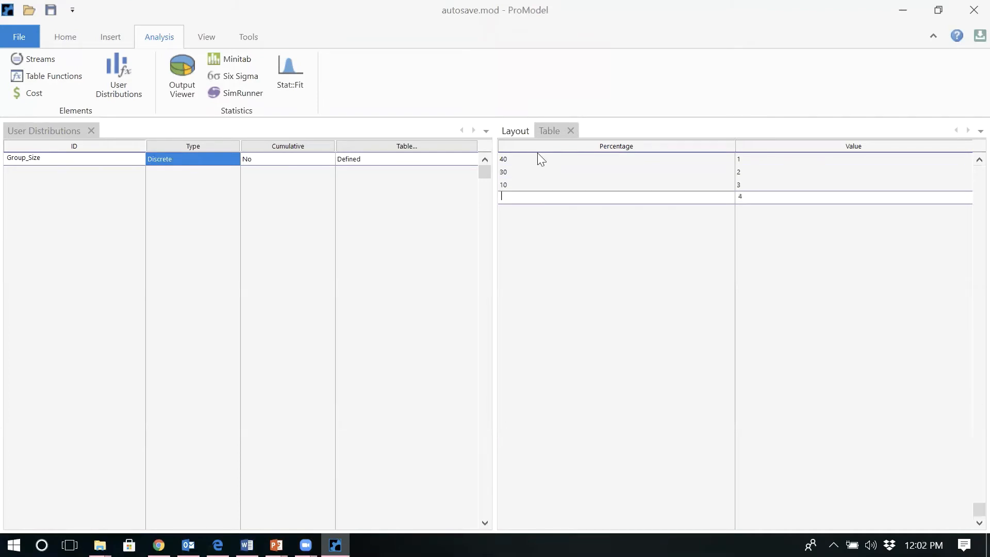
{"action": "type", "text": "20"}
Set the Group_Size distribution's Cumulative option to Yes
{"action": "right_click", "coordinate": [295, 147]}
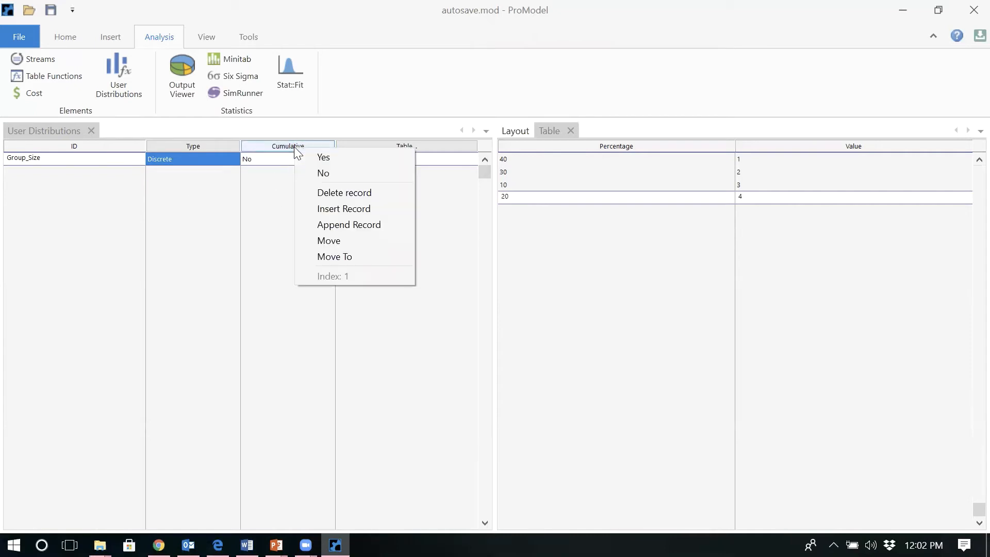
{"action": "left_click", "coordinate": [256, 201]}
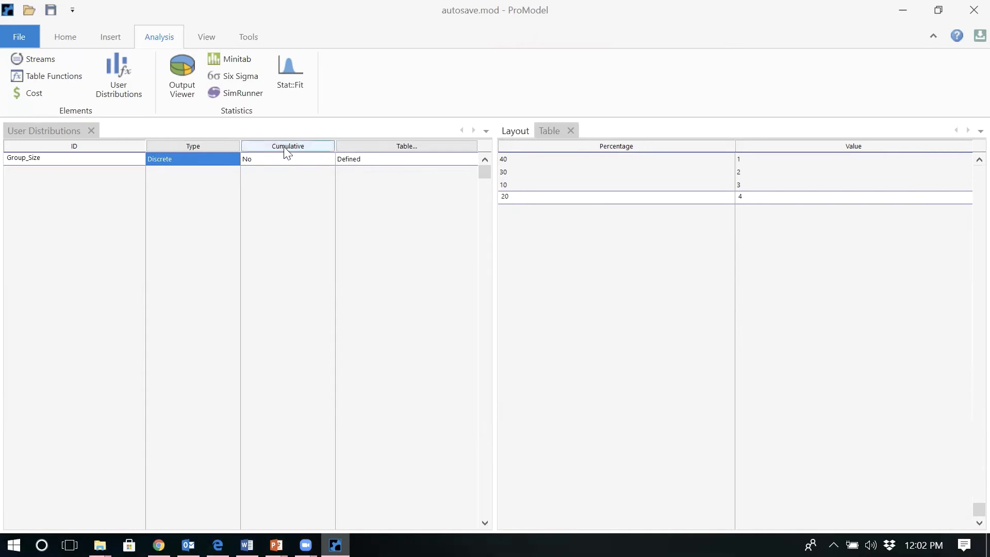
{"action": "right_click", "coordinate": [284, 160]}
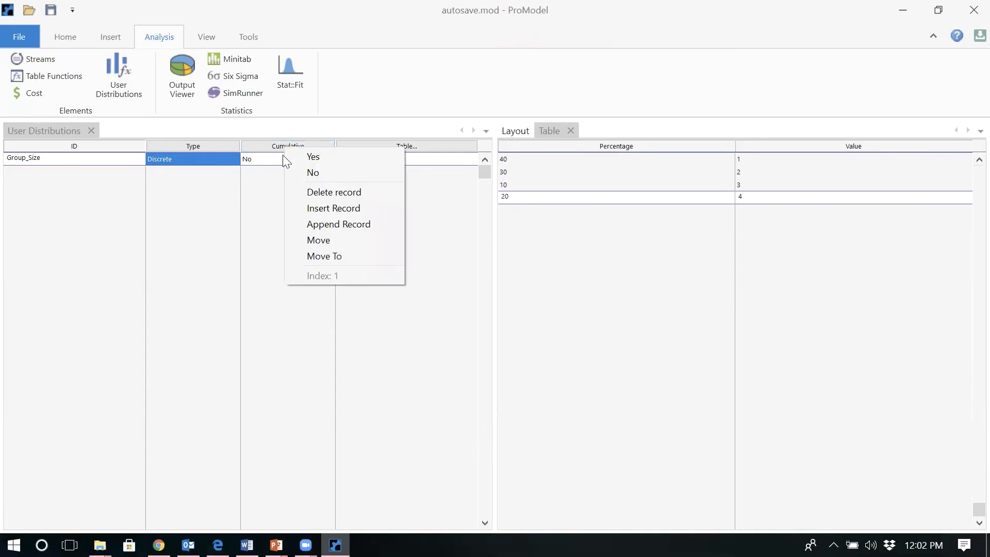
{"action": "left_click", "coordinate": [331, 161]}
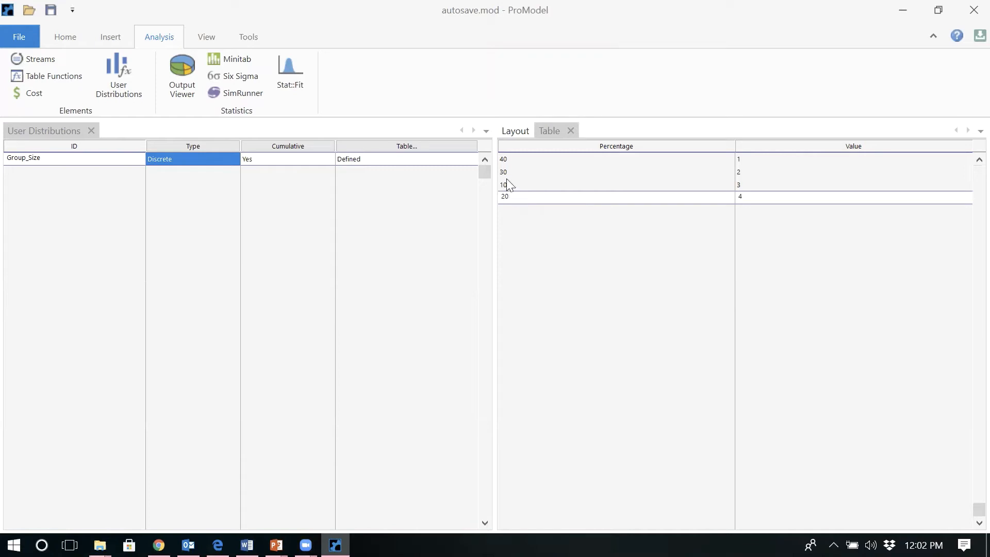
Change the Group_Size percentages to the cumulative figures 70, 80 and 100 for values 2, 3 and 4
{"action": "left_click", "coordinate": [746, 174]}
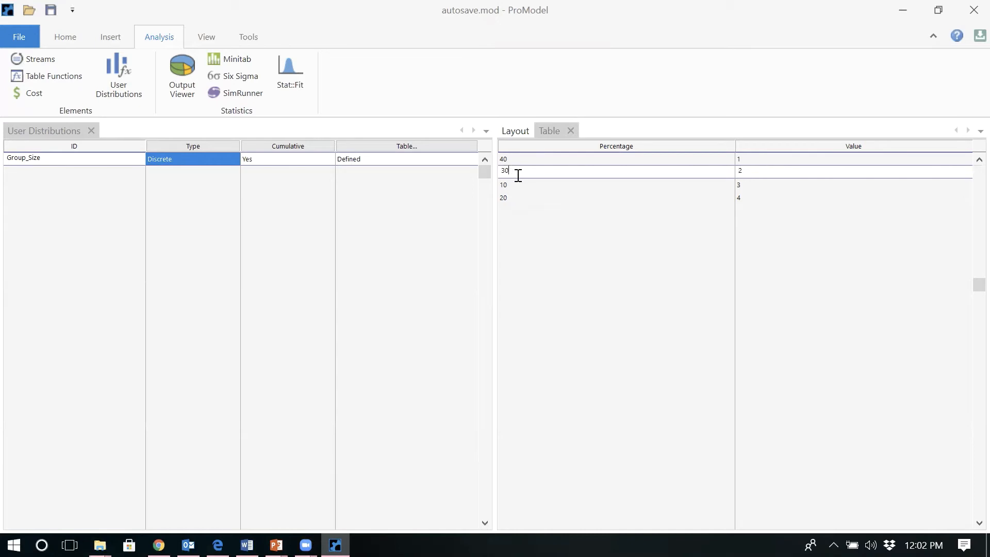
{"action": "key", "text": "BackSpace"}
{"action": "type", "text": "70"}
{"action": "left_click", "coordinate": [518, 185]}
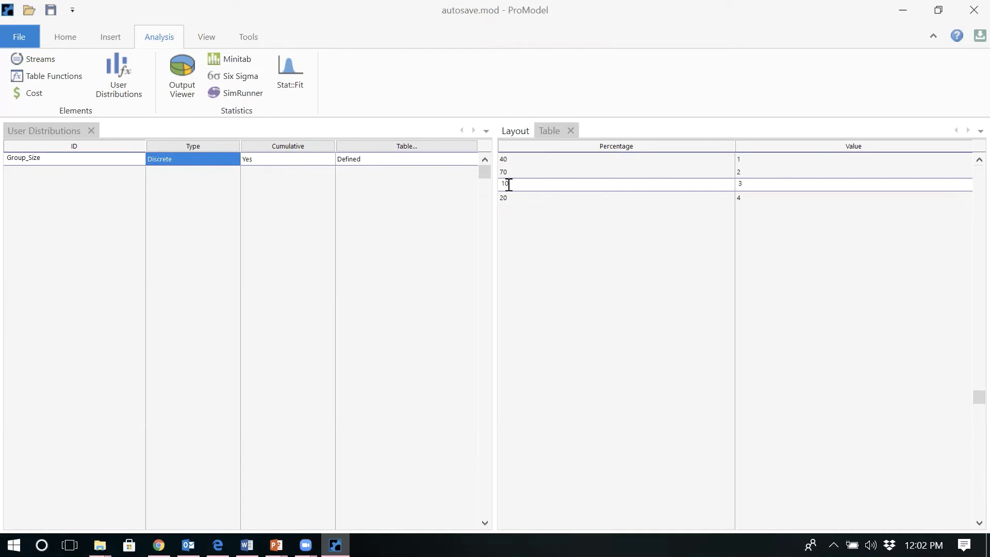
{"action": "key", "text": "BackSpace"}
{"action": "type", "text": "80"}
{"action": "left_click", "coordinate": [511, 197]}
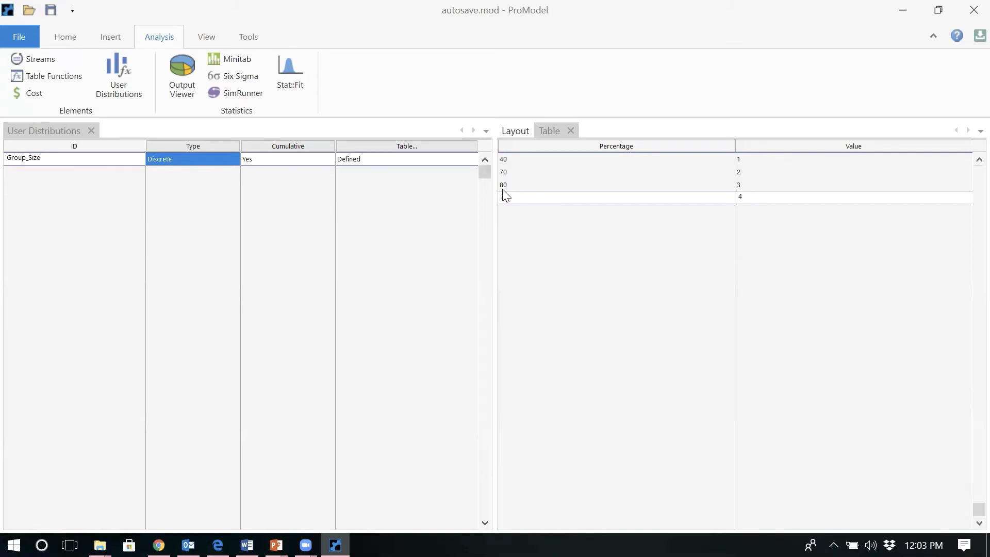
{"action": "type", "text": "100"}
Set the Group_Size distribution's Cumulative option back to No
{"action": "right_click", "coordinate": [313, 148]}
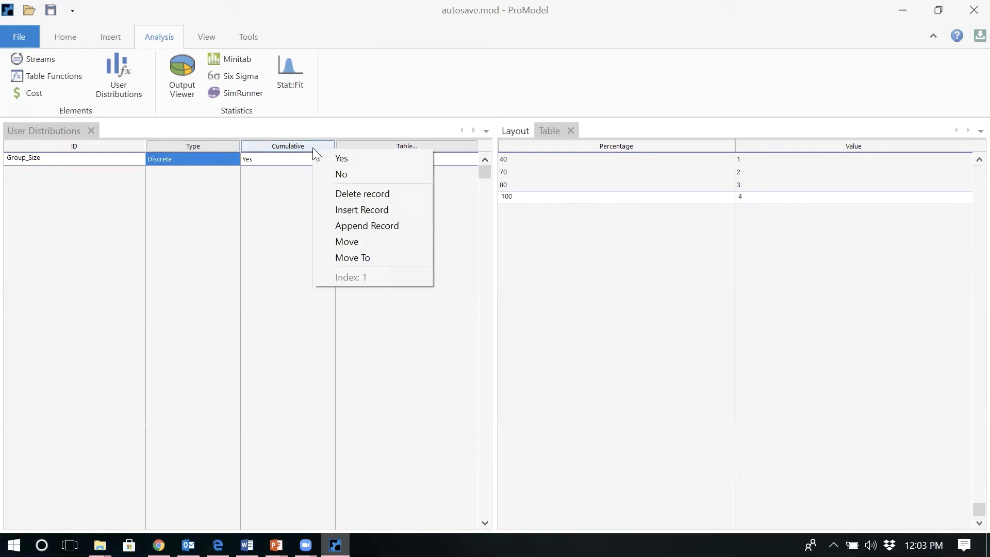
{"action": "left_click", "coordinate": [351, 175]}
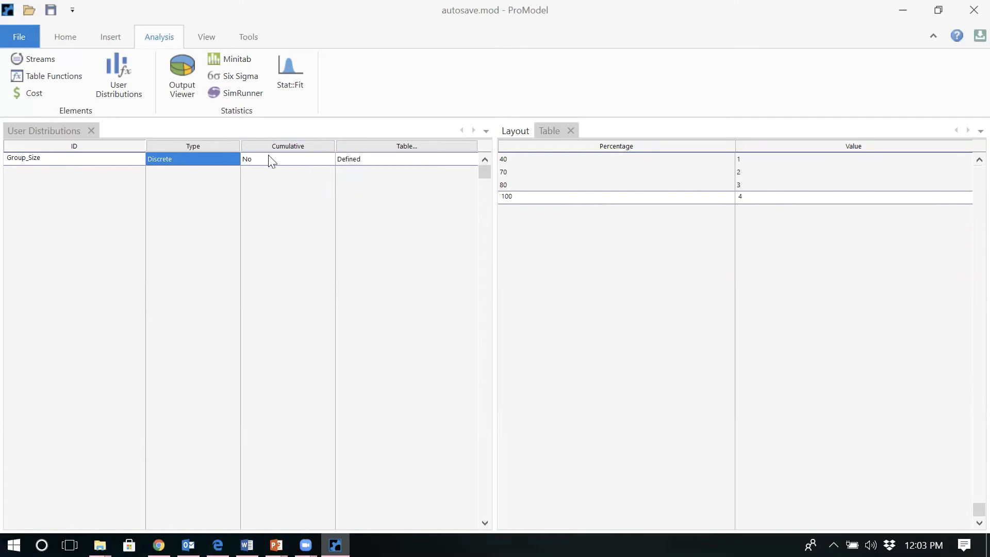
Change the Group_Size percentages back to the non-cumulative figures 30, 10 and 20 for values 2, 3 and 4
{"action": "left_click", "coordinate": [523, 173]}
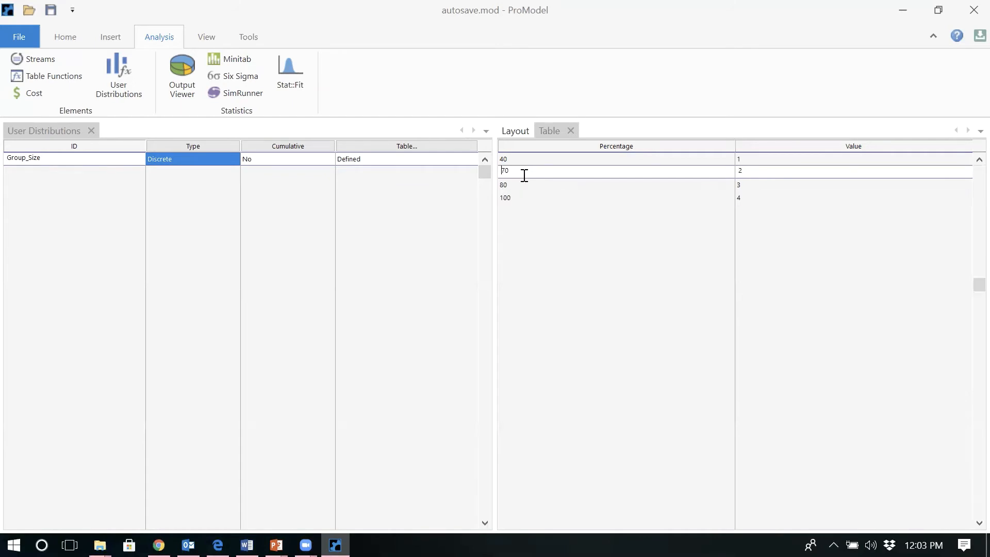
{"action": "left_click", "coordinate": [520, 168]}
{"action": "key", "text": "BackSpace"}
{"action": "key", "text": "BackSpace"}
{"action": "type", "text": "30"}
{"action": "key", "text": "Down"}
{"action": "key", "text": "BackSpace"}
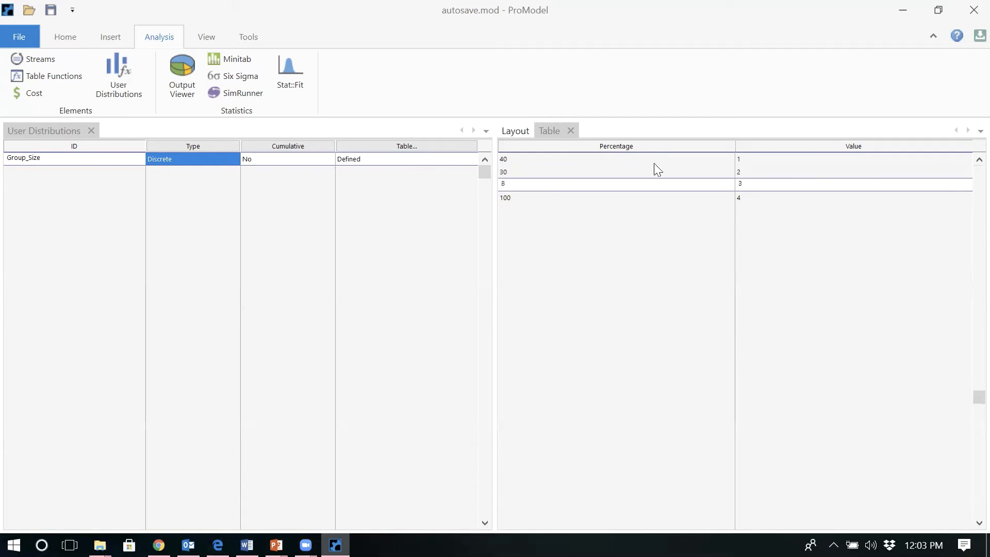
{"action": "key", "text": "BackSpace"}
{"action": "type", "text": "10"}
{"action": "key", "text": "Down"}
{"action": "key", "text": "BackSpace"}
{"action": "key", "text": "BackSpace"}
{"action": "key", "text": "BackSpace"}
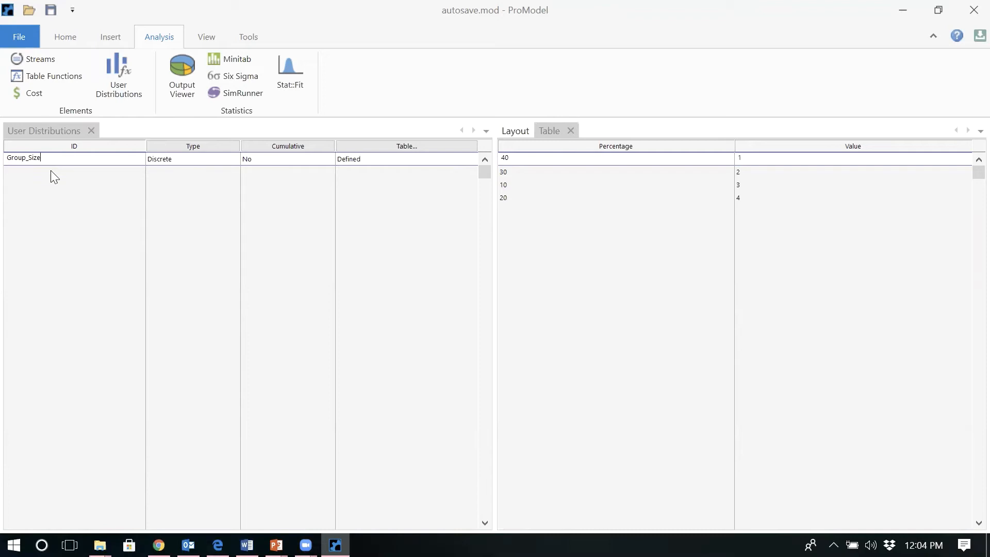
Copy the Group_Size distribution name and use Group_Size () as the quantity each for Customer arrivals at Incoming
{"action": "left_click_drag", "start_coordinate": [46, 156], "coordinate": [5, 151]}
{"action": "key", "text": "ctrl+c"}
{"action": "left_click", "coordinate": [74, 36]}
{"action": "left_click", "coordinate": [140, 68]}
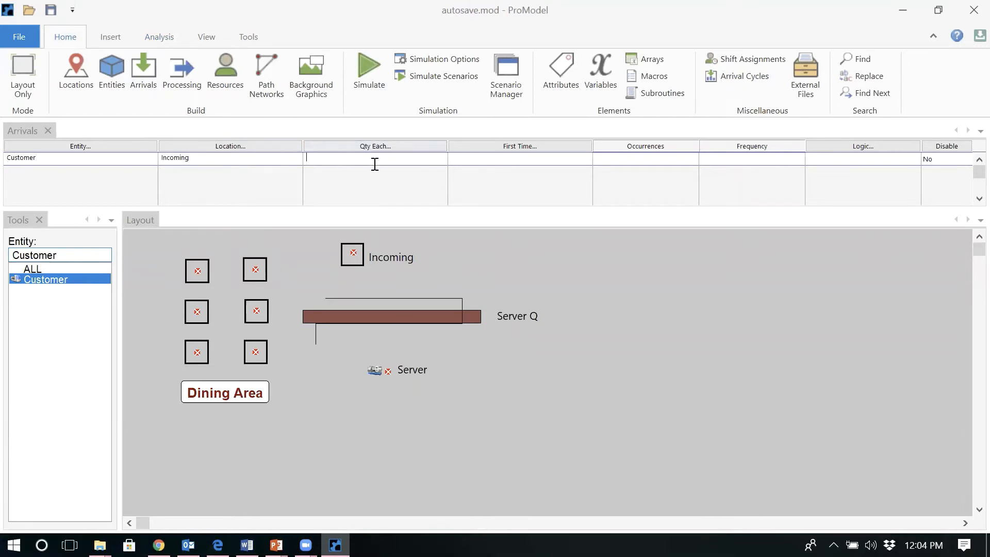
{"action": "key", "text": "ctrl+v"}
Schedule the Customer arrivals with first time 0, occurrences inf and frequency e(15)
{"action": "left_click", "coordinate": [492, 155]}
{"action": "left_click", "coordinate": [495, 147]}
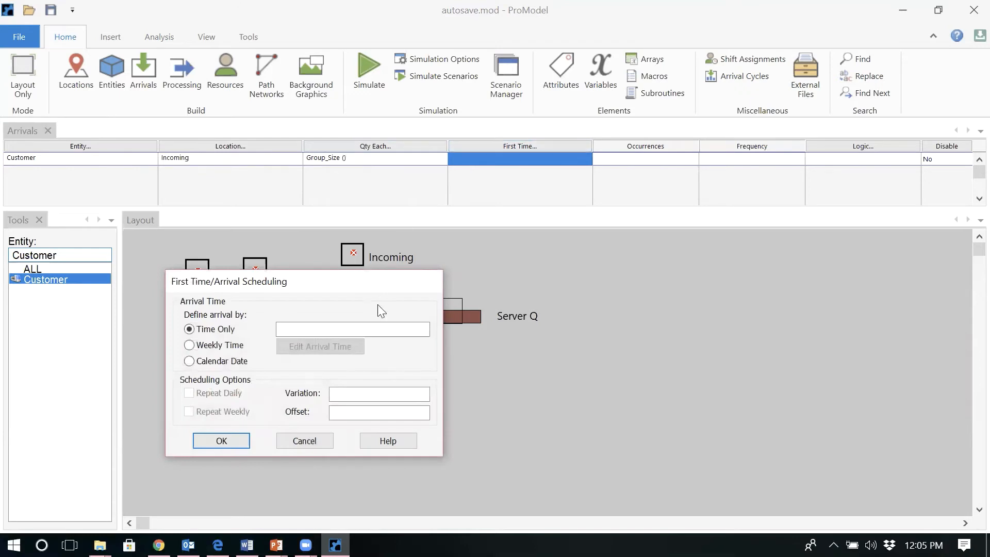
{"action": "left_click", "coordinate": [379, 324]}
{"action": "type", "text": "0"}
{"action": "left_click", "coordinate": [230, 444]}
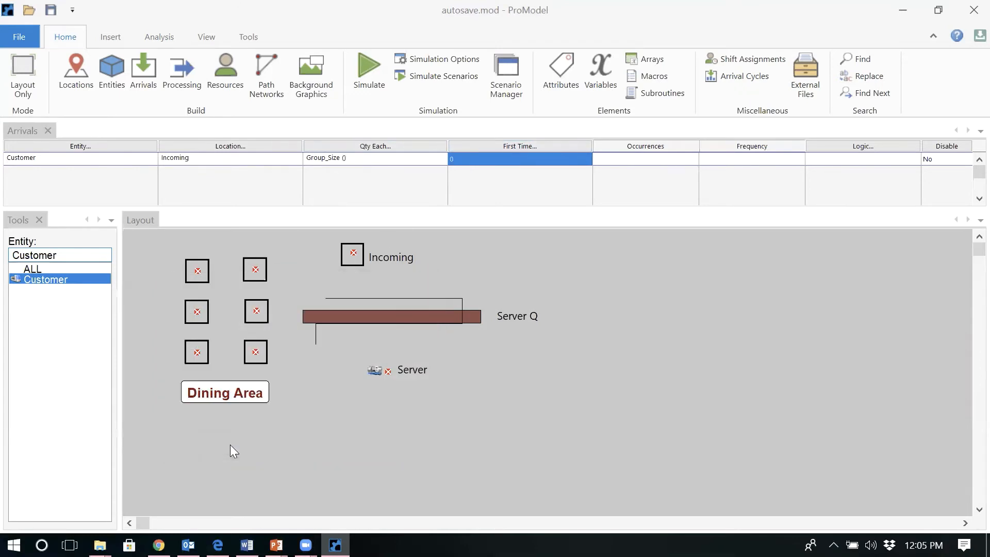
{"action": "left_click", "coordinate": [614, 159]}
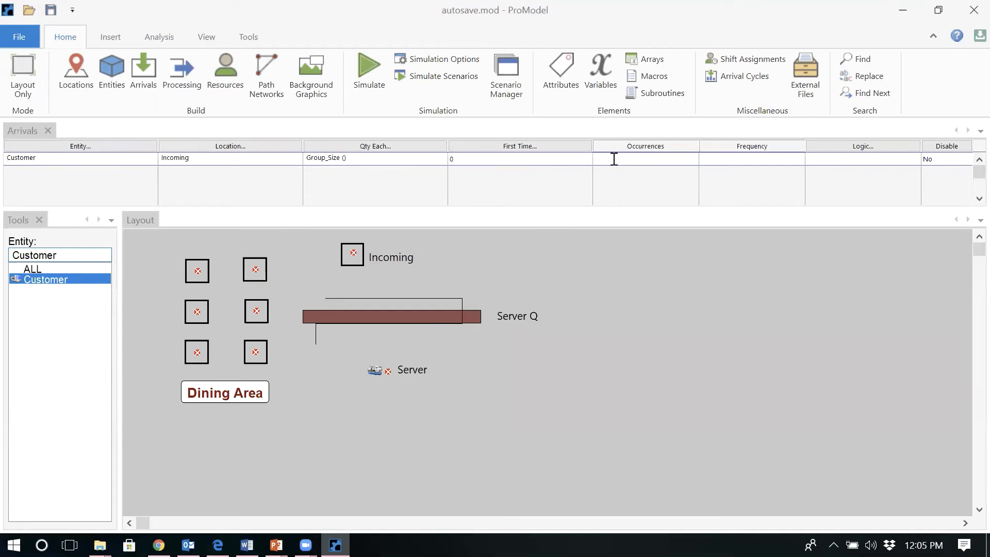
{"action": "type", "text": "in"}
{"action": "type", "text": "e(15"}
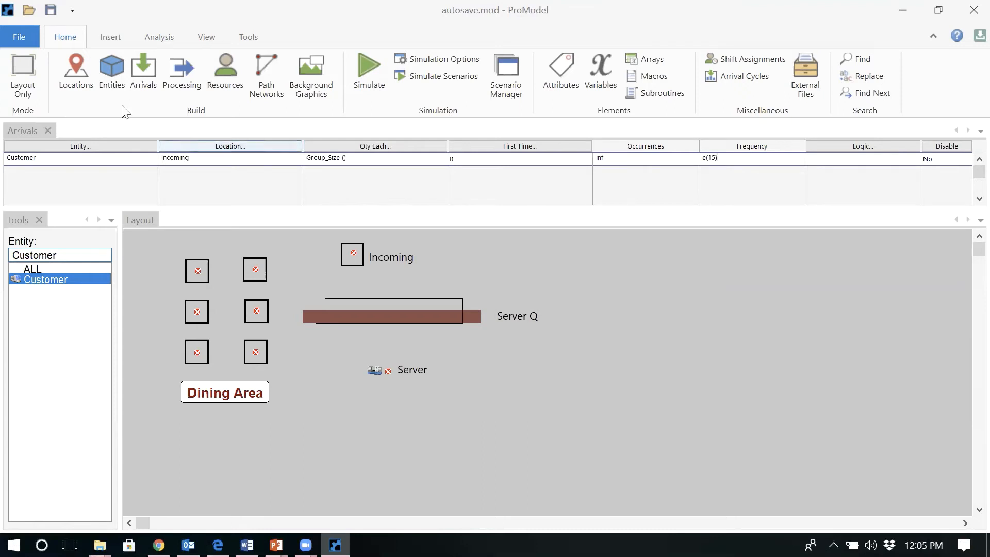
Define the Customer processing at Incoming with routing to Server_Q, and at Server_Q with routing to Server
{"action": "left_click", "coordinate": [171, 78]}
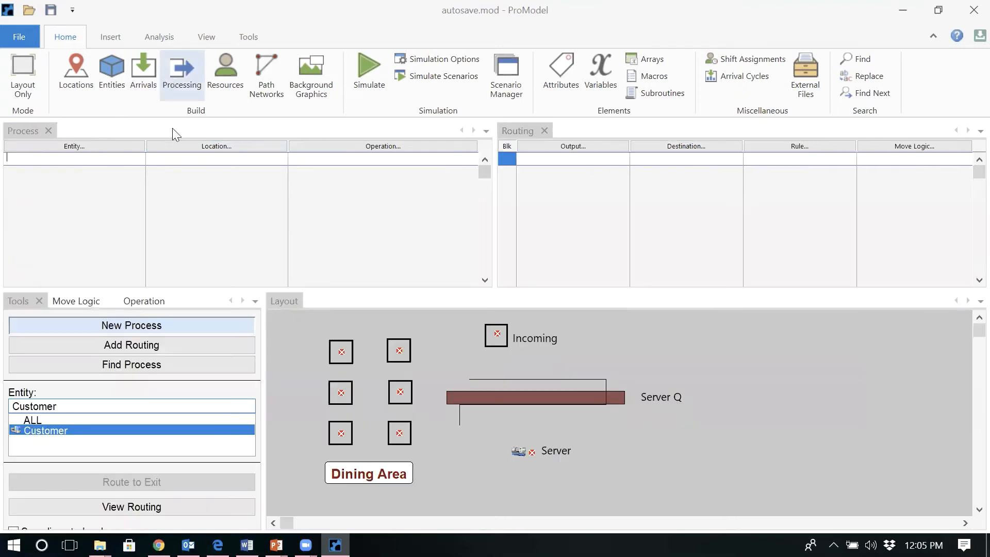
{"action": "left_click", "coordinate": [44, 431]}
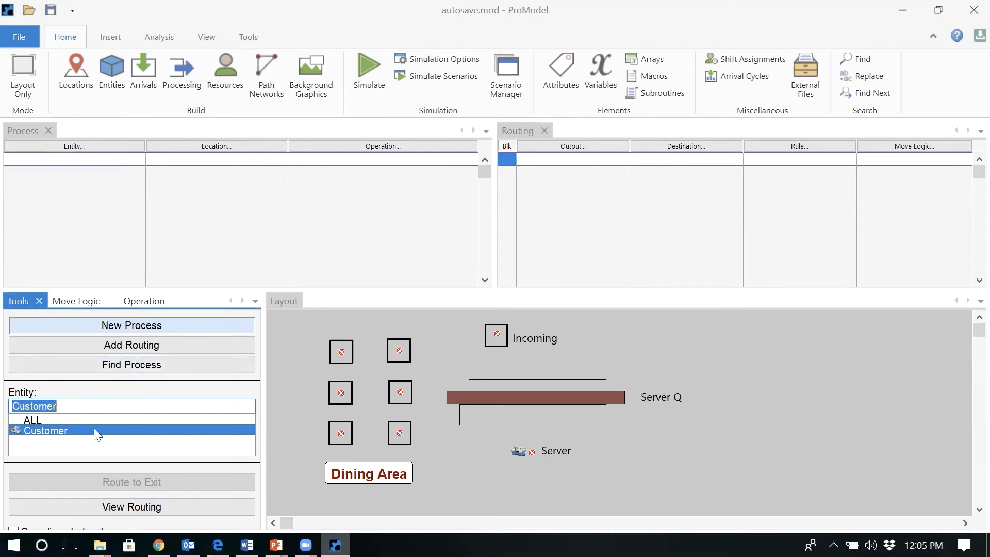
{"action": "left_click", "coordinate": [500, 338]}
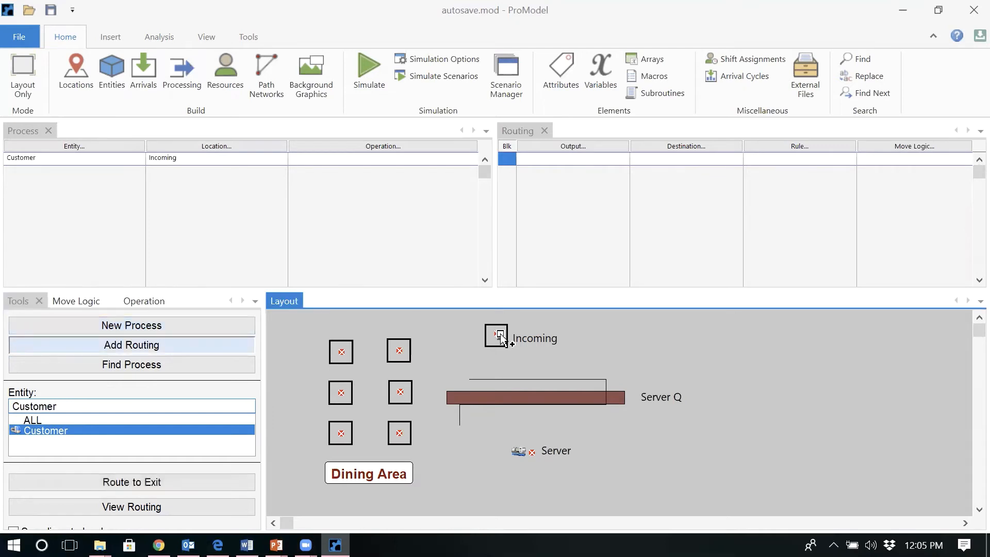
{"action": "left_click", "coordinate": [573, 381]}
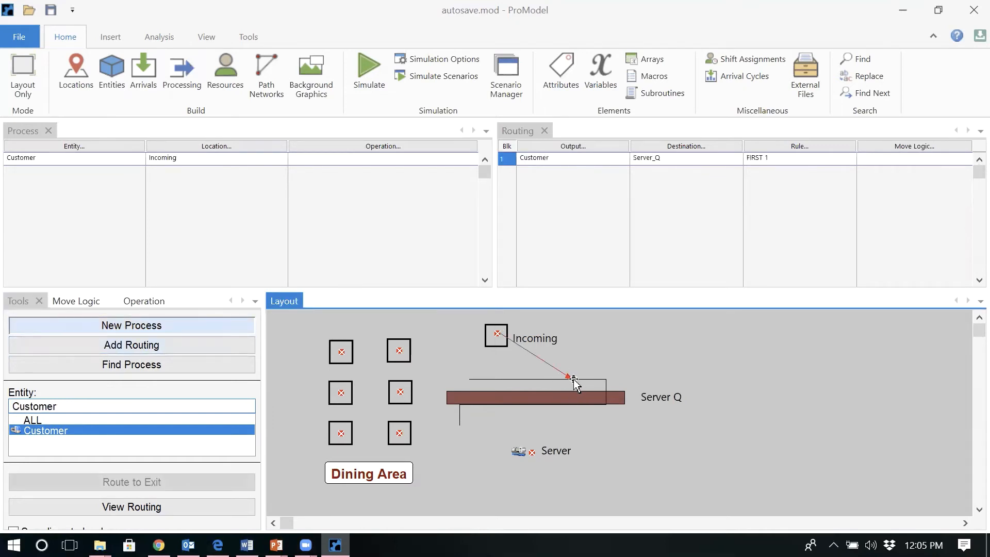
{"action": "left_click", "coordinate": [594, 386]}
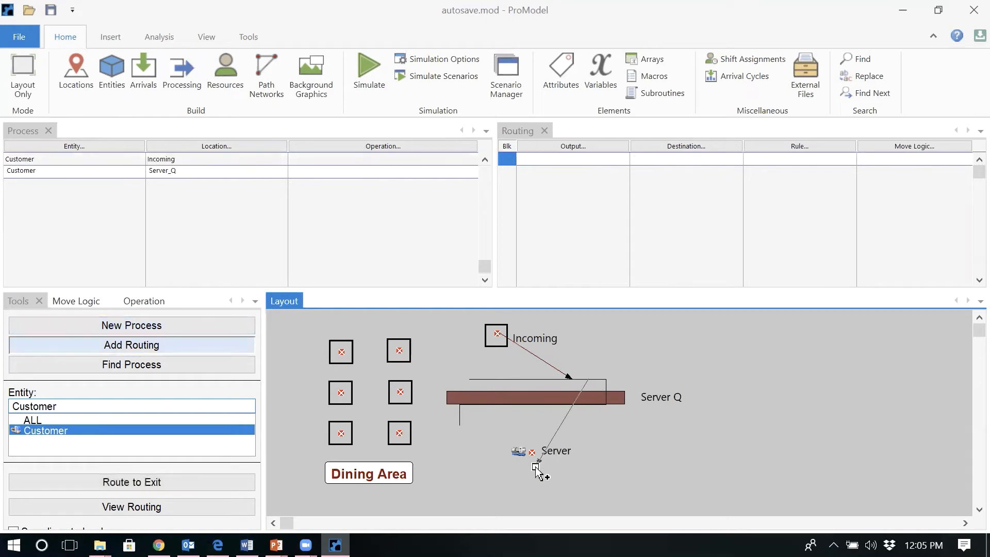
{"action": "left_click", "coordinate": [546, 453]}
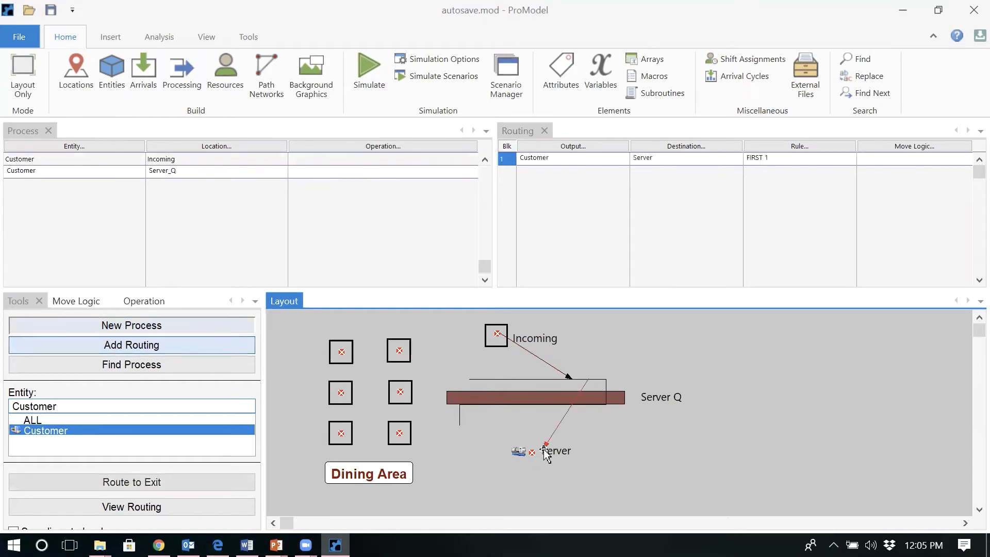
Add Customer processing at Server with routing to dining, and at dining with routing to exit
{"action": "left_click", "coordinate": [524, 454]}
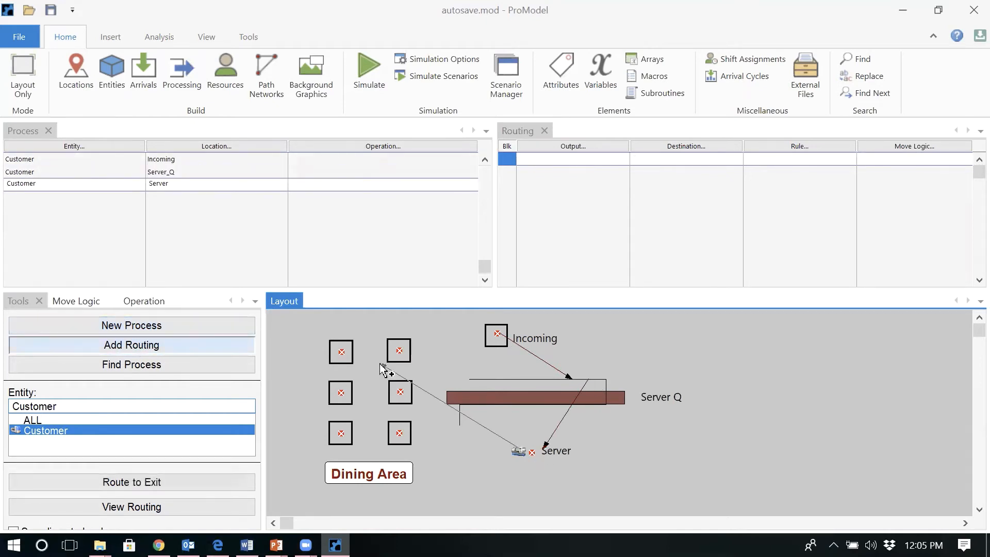
{"action": "left_click", "coordinate": [399, 352]}
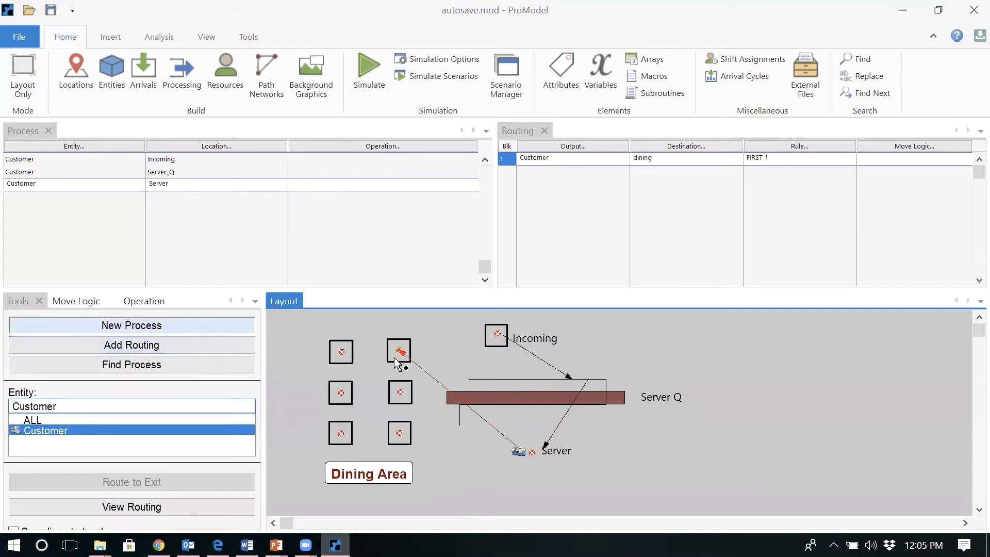
{"action": "left_click", "coordinate": [397, 356]}
{"action": "left_click", "coordinate": [160, 482]}
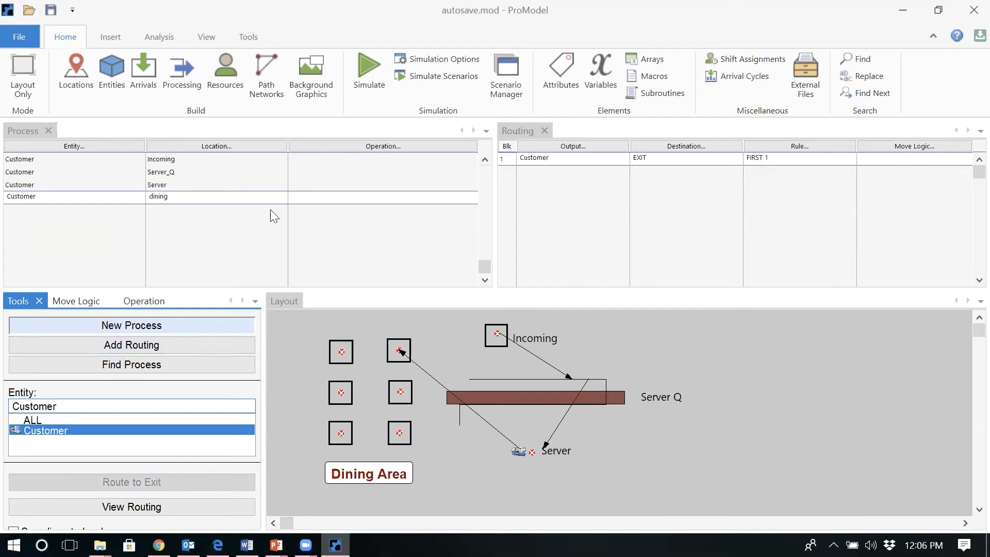
Review the routing of the Incoming, Server_Q and Server processes and consult the ordering time probabilities in the Word document
{"action": "left_click", "coordinate": [308, 161]}
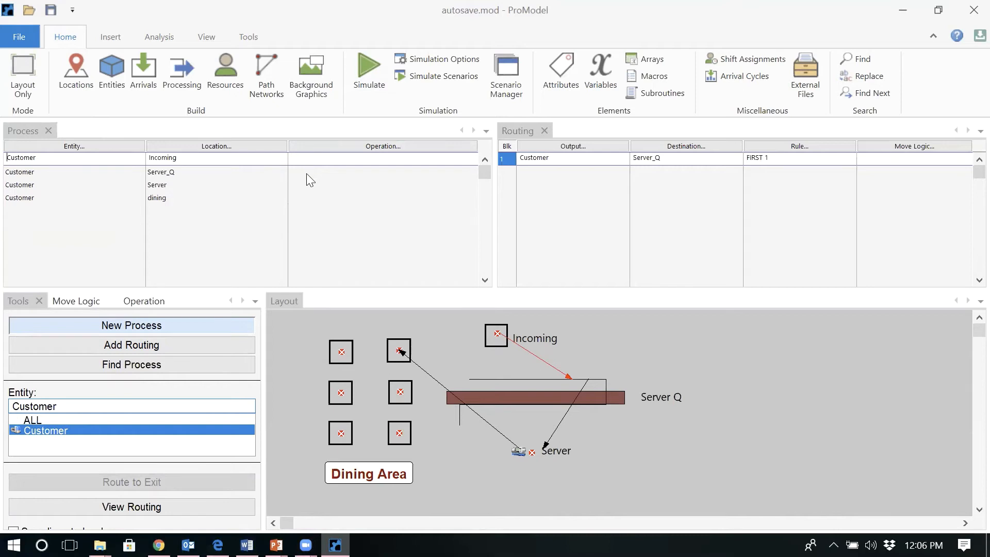
{"action": "left_click", "coordinate": [308, 172]}
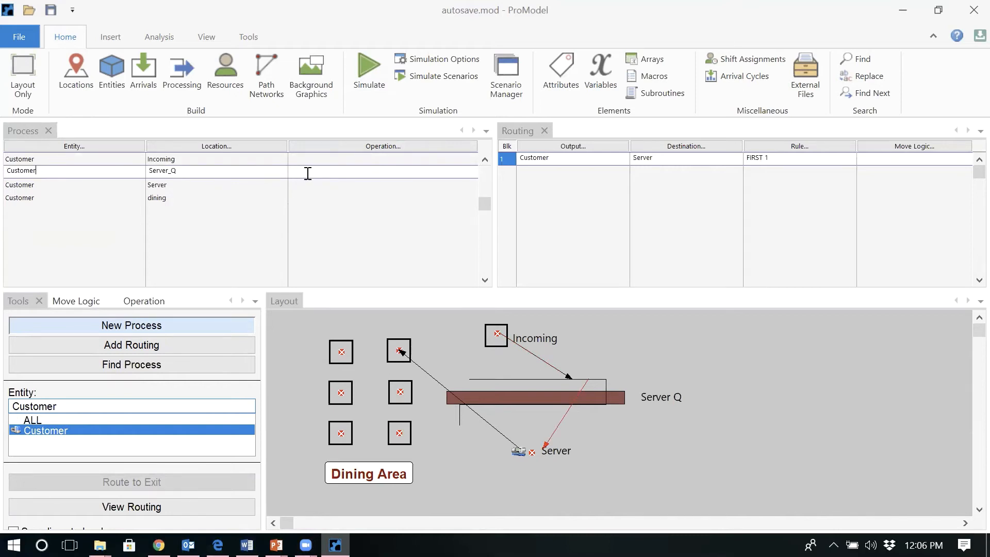
{"action": "left_click", "coordinate": [306, 184]}
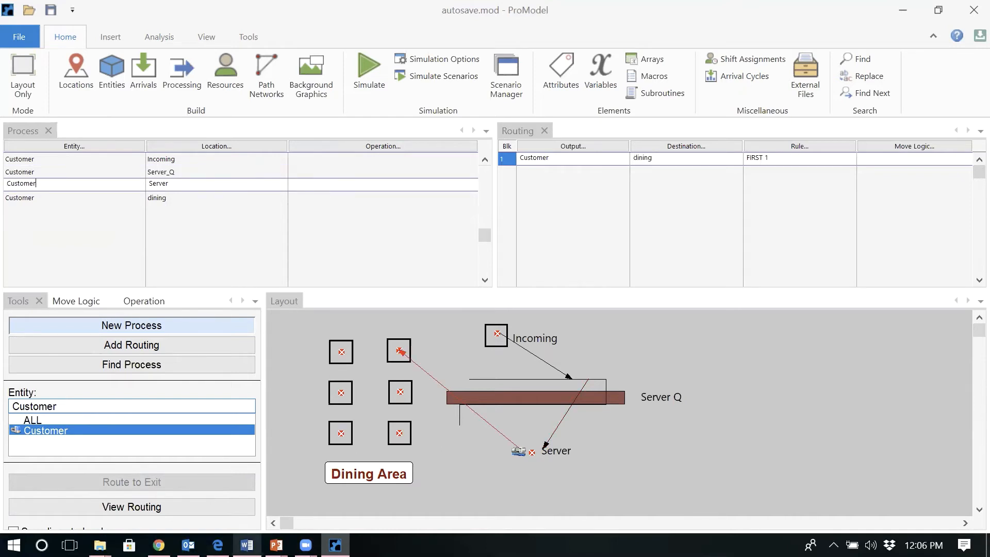
{"action": "left_click", "coordinate": [247, 545]}
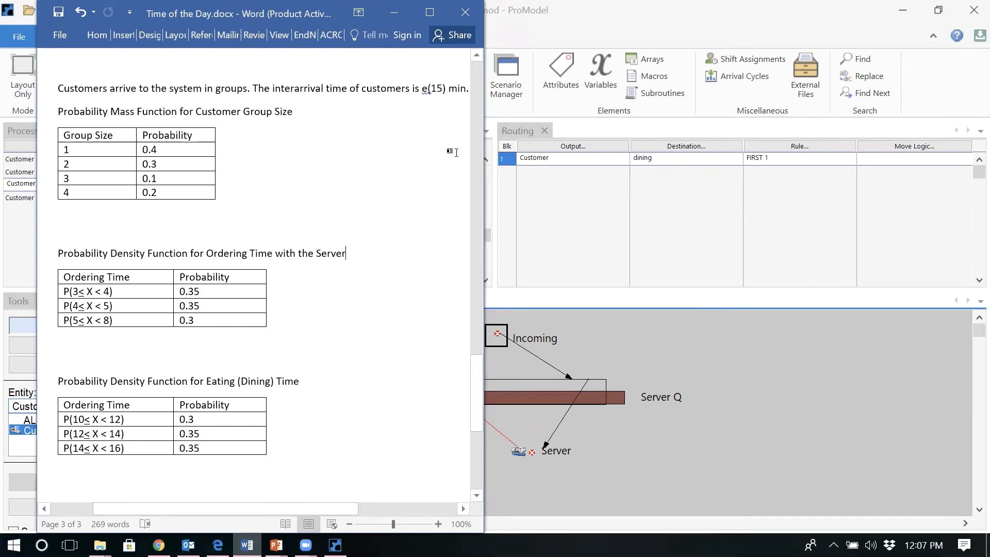
{"action": "left_click", "coordinate": [546, 51]}
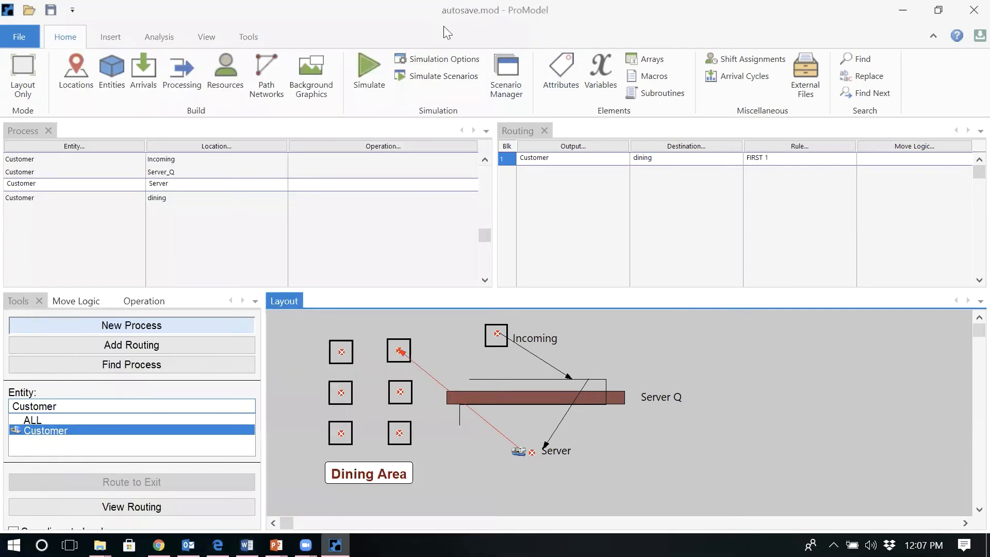
Add a second user distribution named Ordering_Time and set its type to Continuous with Cumulative left at No
{"action": "left_click", "coordinate": [168, 33]}
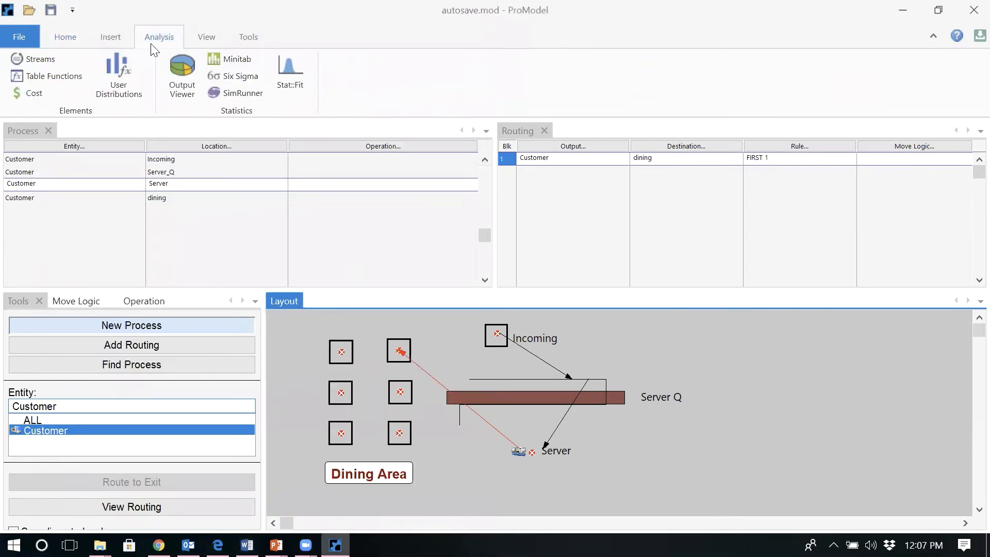
{"action": "left_click", "coordinate": [129, 92]}
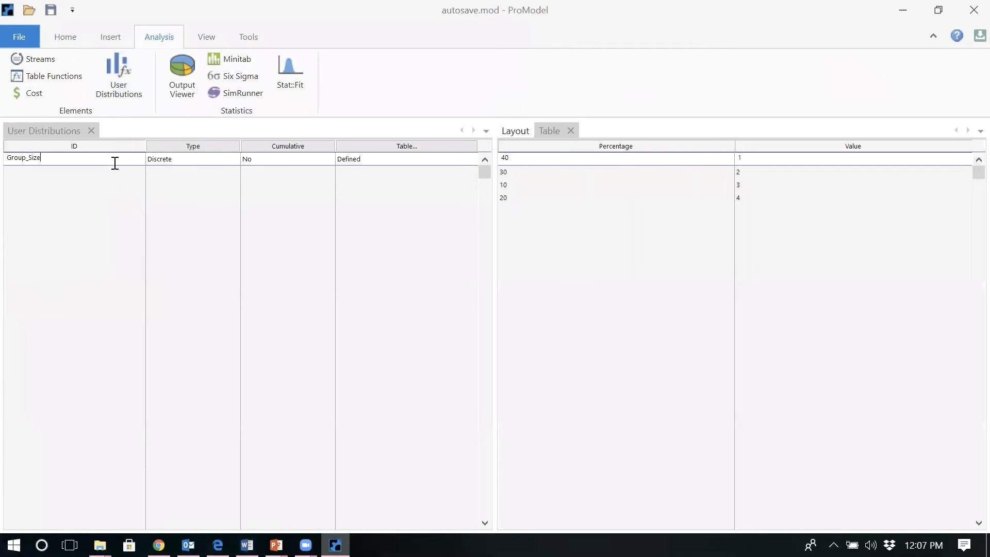
{"action": "key", "text": "Return"}
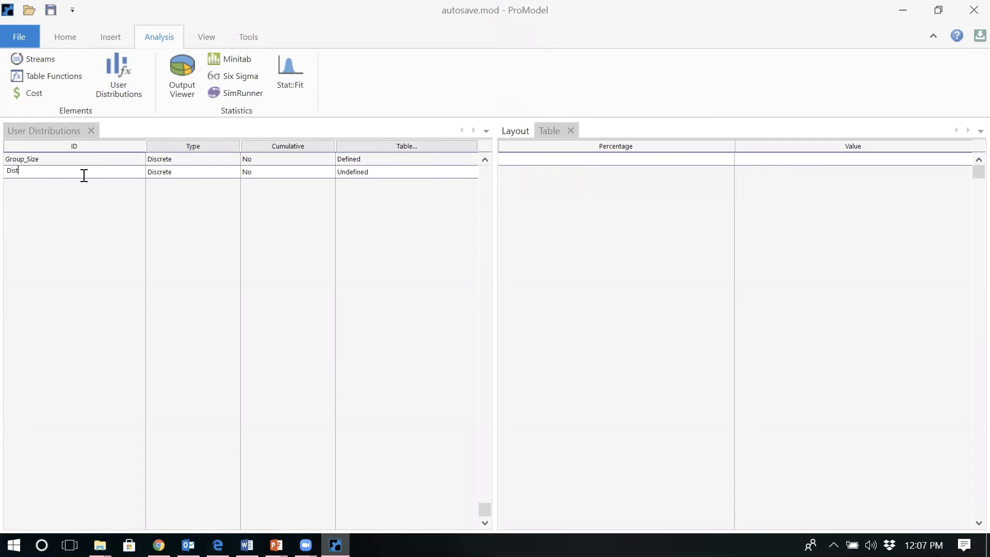
{"action": "type", "text": "Ordering_Time"}
{"action": "left_click", "coordinate": [176, 174]}
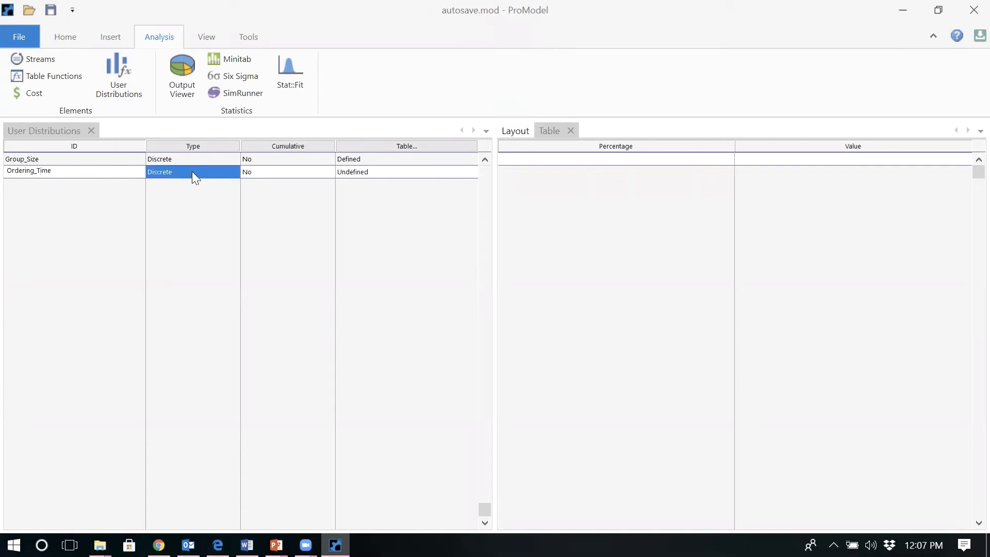
{"action": "right_click", "coordinate": [205, 143]}
{"action": "left_click", "coordinate": [243, 171]}
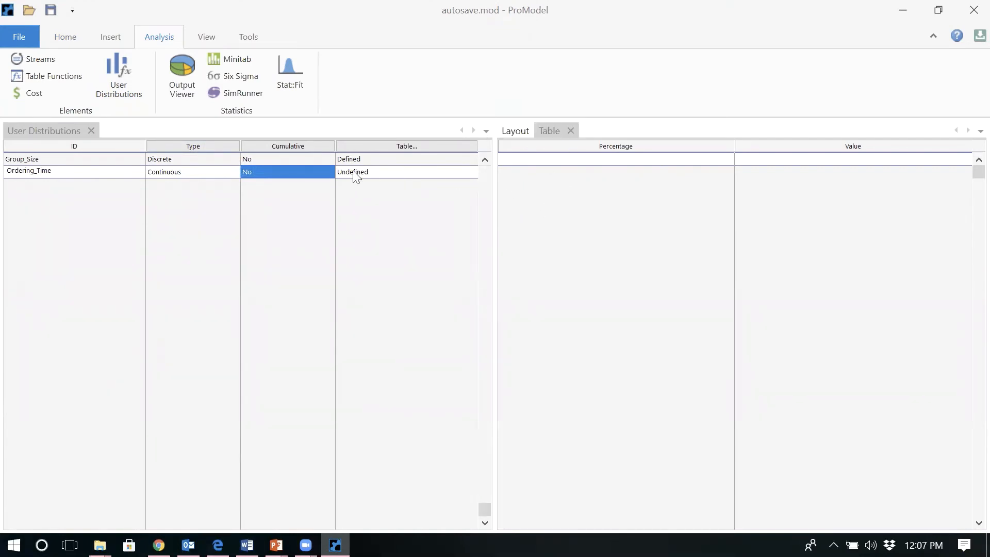
Open the Ordering_Time table and, following the Word document, enter percentages 0 and 35 for values 3 and 4
{"action": "left_click", "coordinate": [389, 176]}
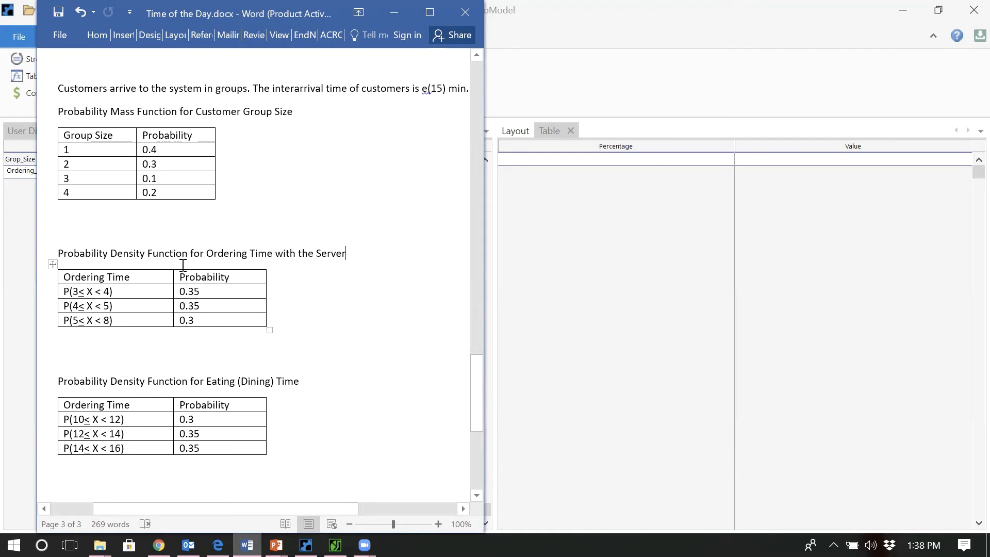
{"action": "left_click", "coordinate": [596, 161]}
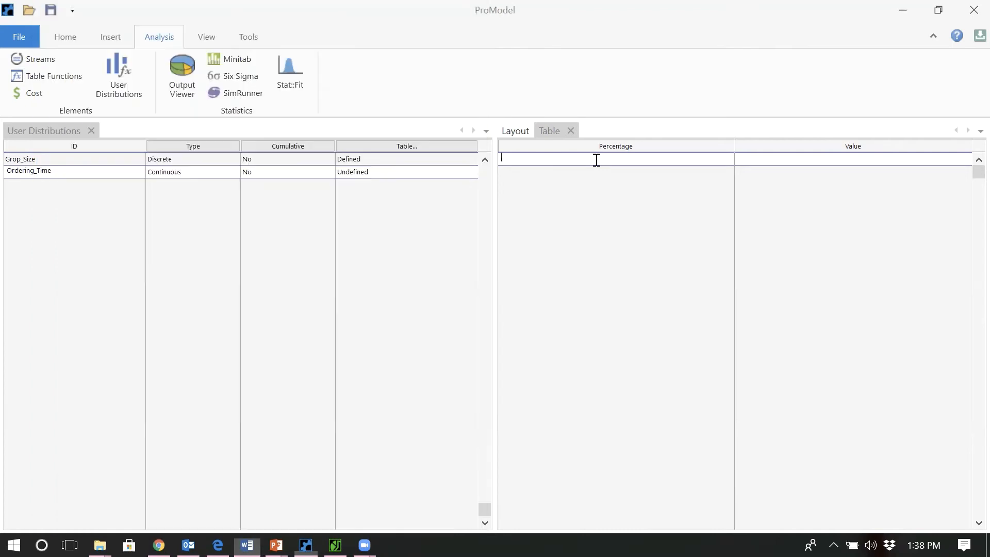
{"action": "left_click", "coordinate": [780, 161]}
{"action": "type", "text": "3"}
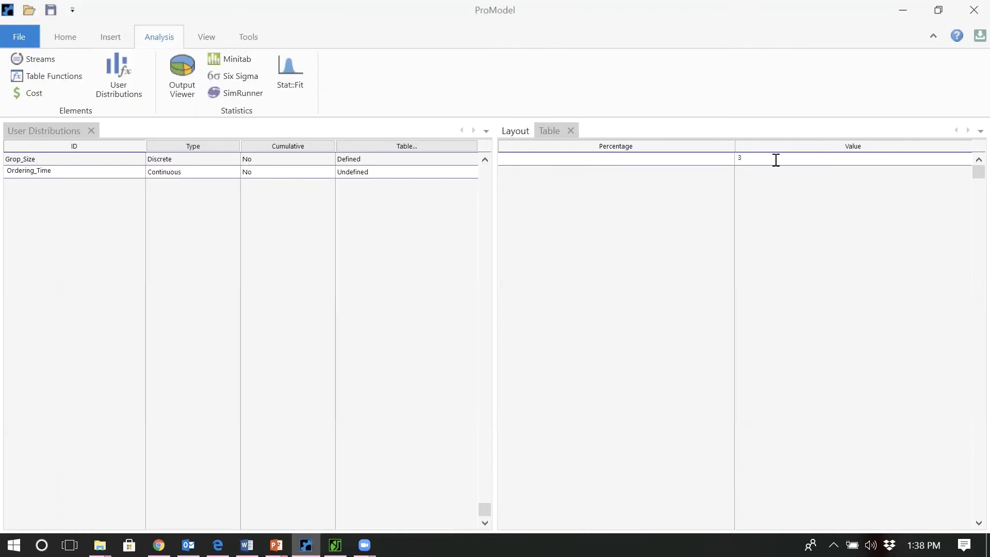
{"action": "left_click", "coordinate": [704, 163]}
{"action": "type", "text": "0"}
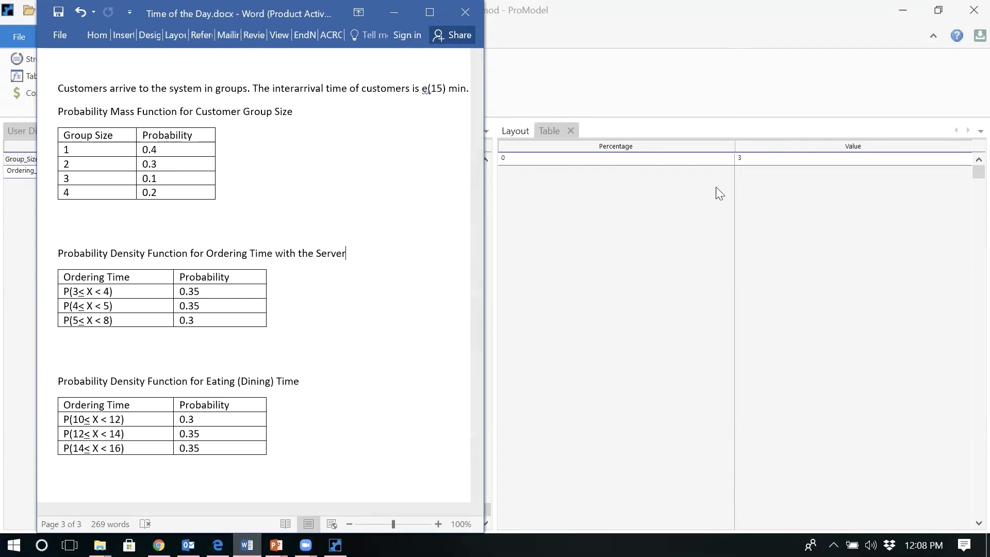
{"action": "left_click", "coordinate": [750, 160]}
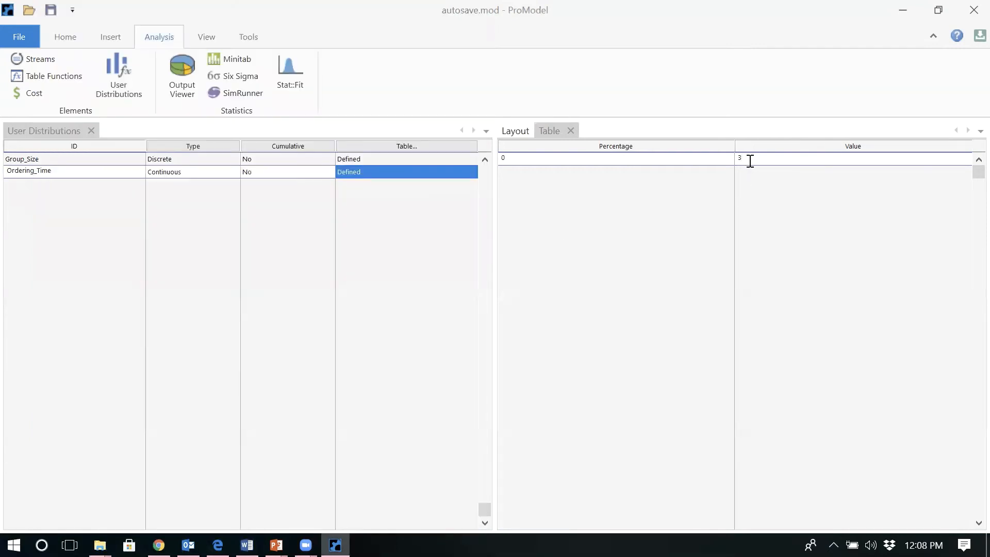
{"action": "key", "text": "Return"}
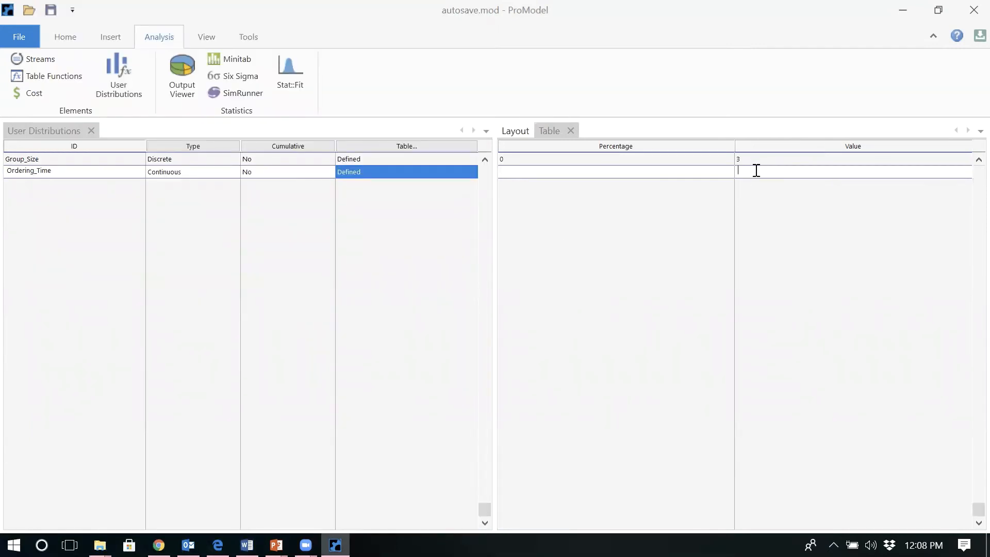
{"action": "type", "text": "4"}
{"action": "type", "text": "35"}
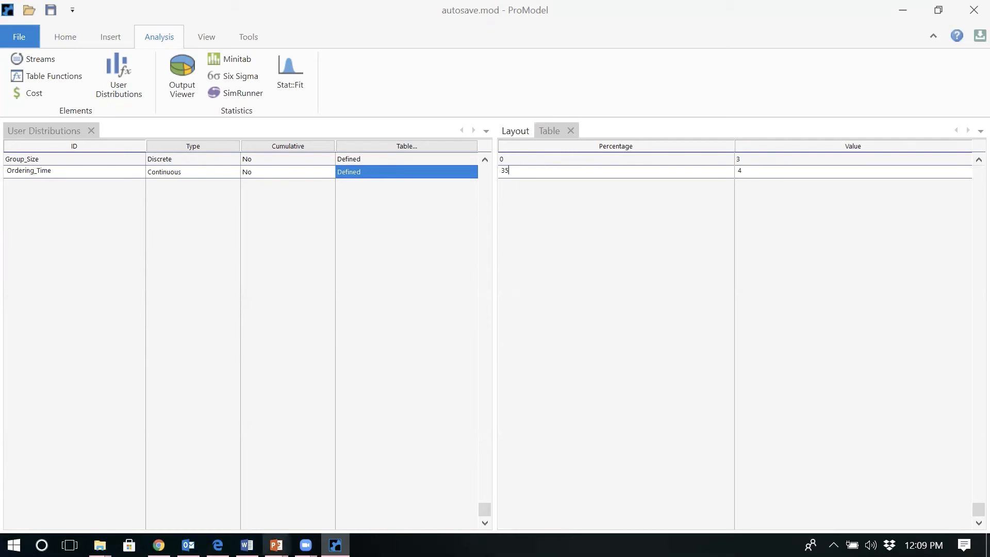
Following the ordering time probabilities in the Word document, add percentage 35 for value 5 to the Ordering_Time table
{"action": "left_click", "coordinate": [247, 545]}
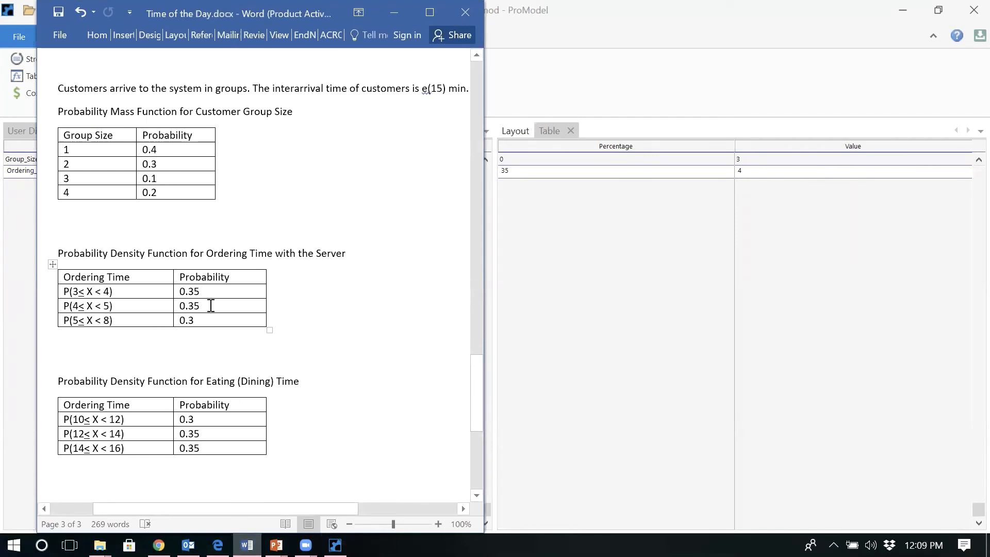
{"action": "left_click", "coordinate": [570, 174]}
{"action": "key", "text": "Return"}
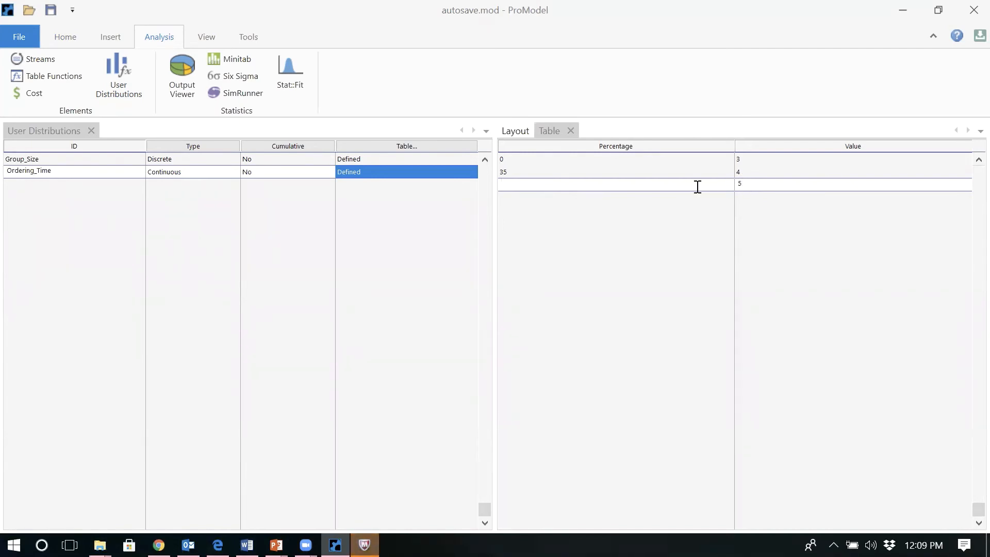
{"action": "type", "text": "35"}
{"action": "key", "text": "Return"}
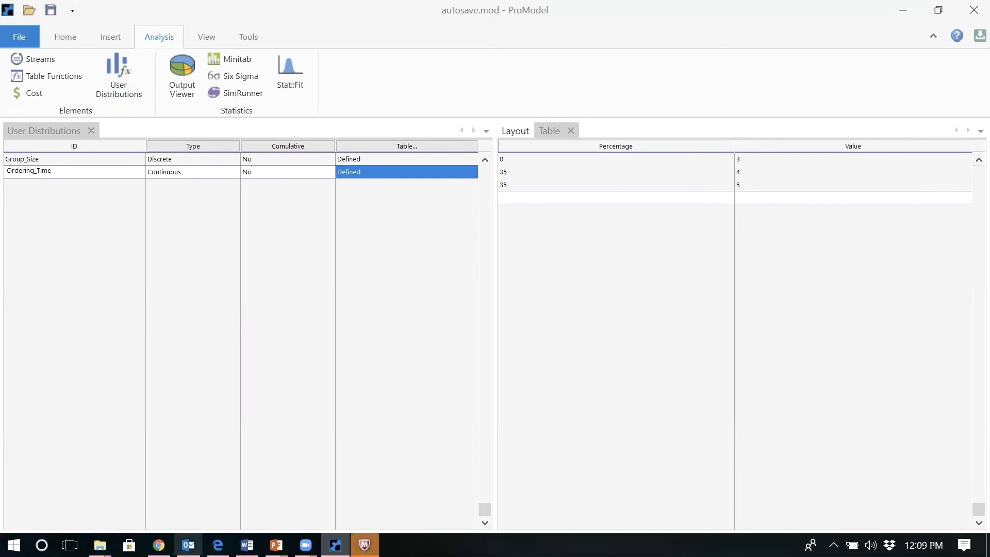
Complete the Ordering_Time table with percentage 30 for value 8 and check it against the Word document
{"action": "left_click", "coordinate": [246, 545]}
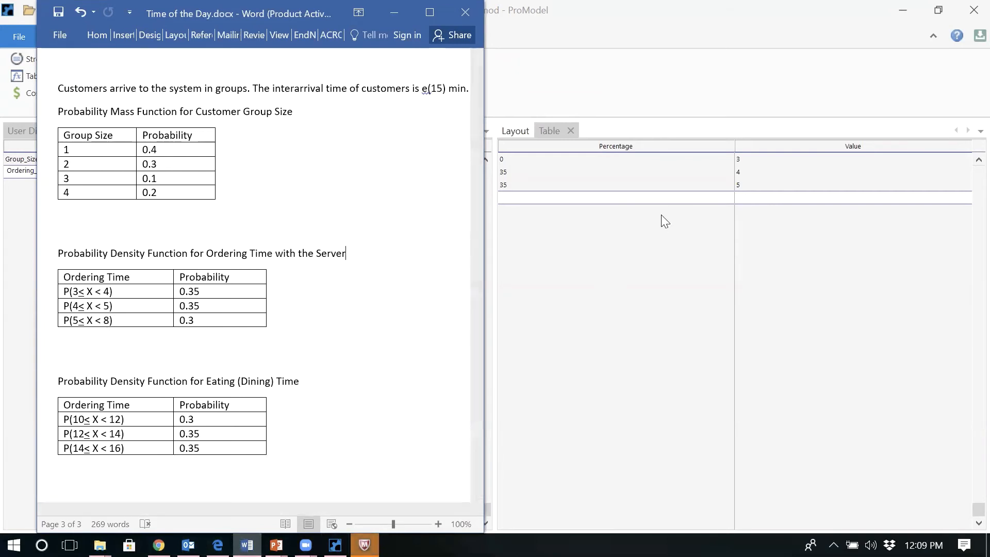
{"action": "left_click", "coordinate": [670, 201]}
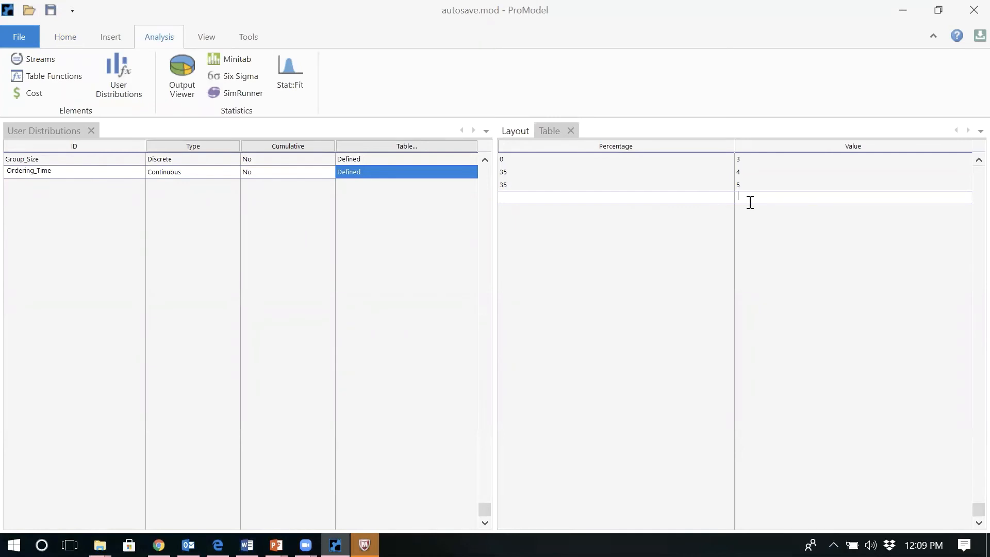
{"action": "type", "text": "8"}
{"action": "type", "text": "30"}
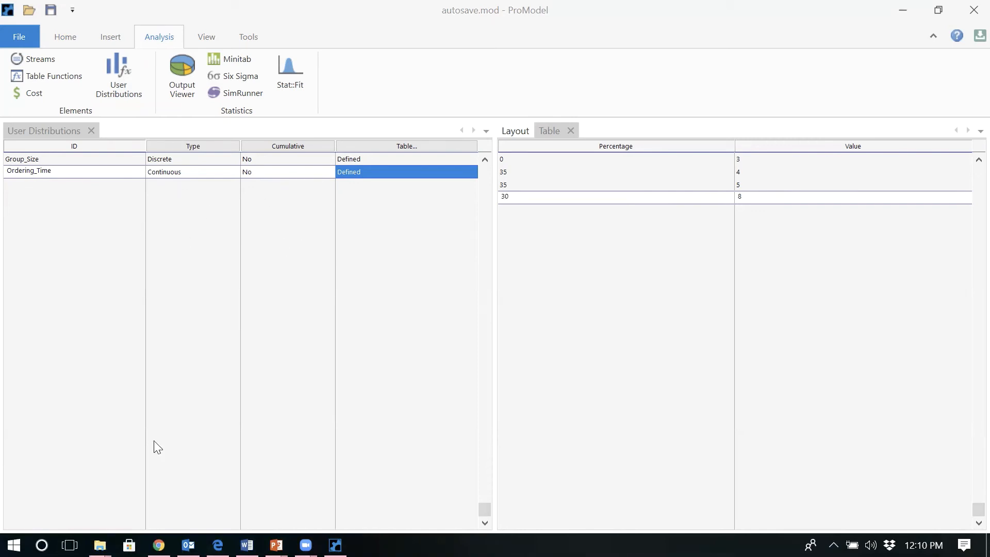
{"action": "left_click", "coordinate": [247, 545]}
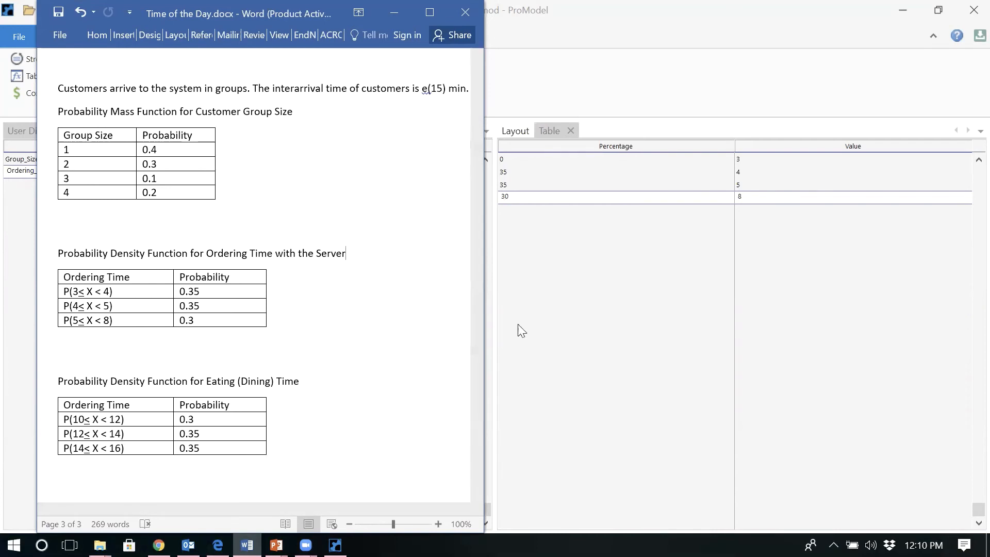
{"action": "left_click", "coordinate": [594, 74]}
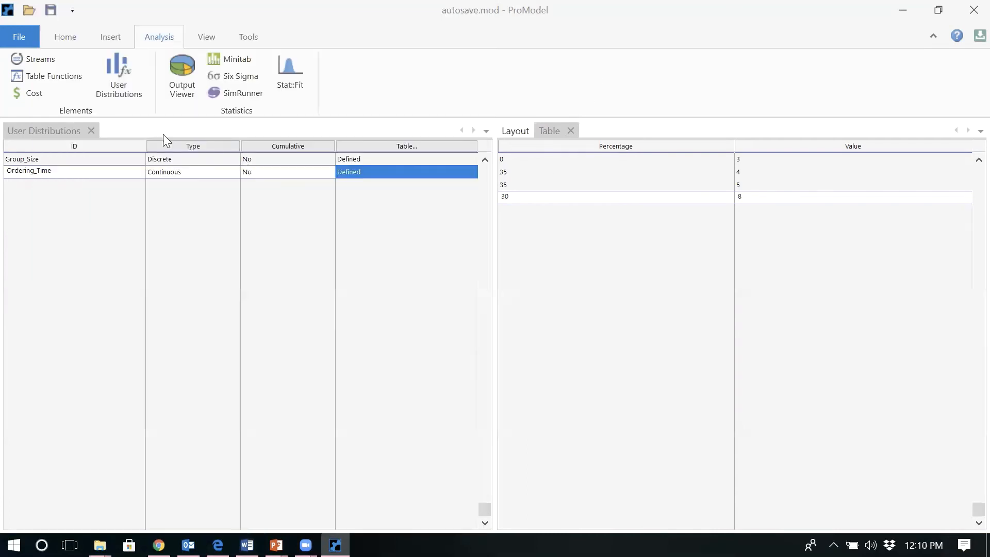
Add a third user distribution named Dining_Time and set its type to Continuous
{"action": "left_click", "coordinate": [99, 176]}
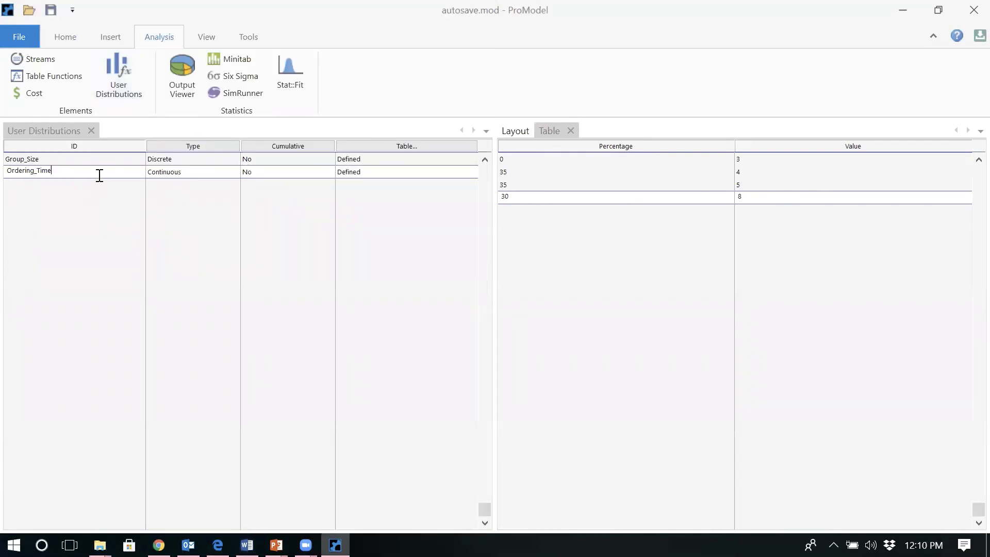
{"action": "left_click", "coordinate": [101, 181]}
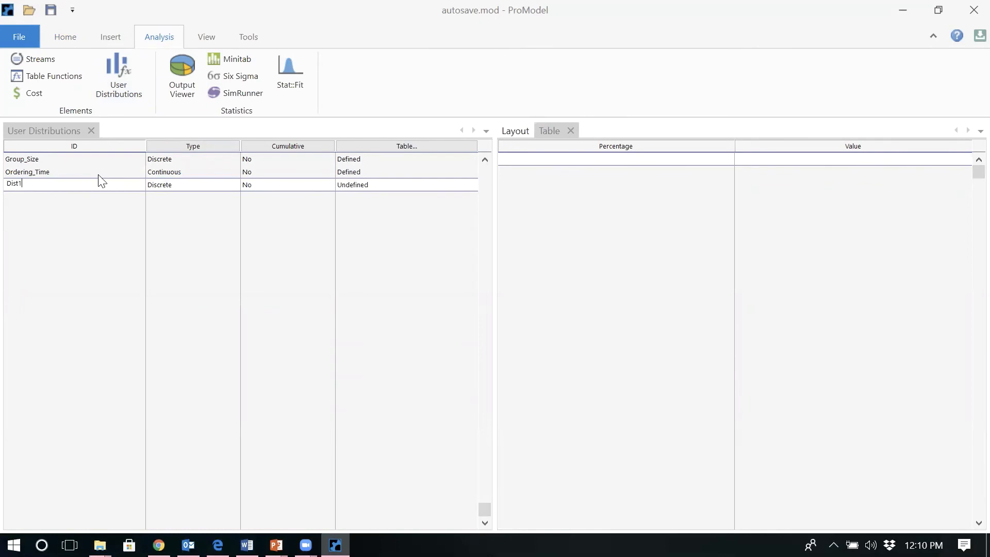
{"action": "type", "text": "Dining_Time"}
{"action": "left_click", "coordinate": [200, 184]}
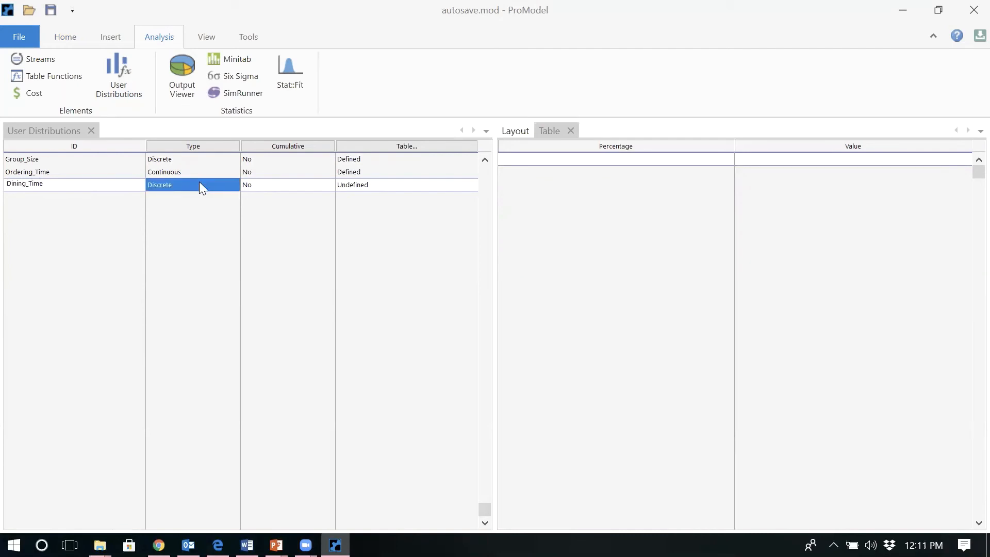
{"action": "right_click", "coordinate": [204, 143]}
{"action": "left_click", "coordinate": [240, 170]}
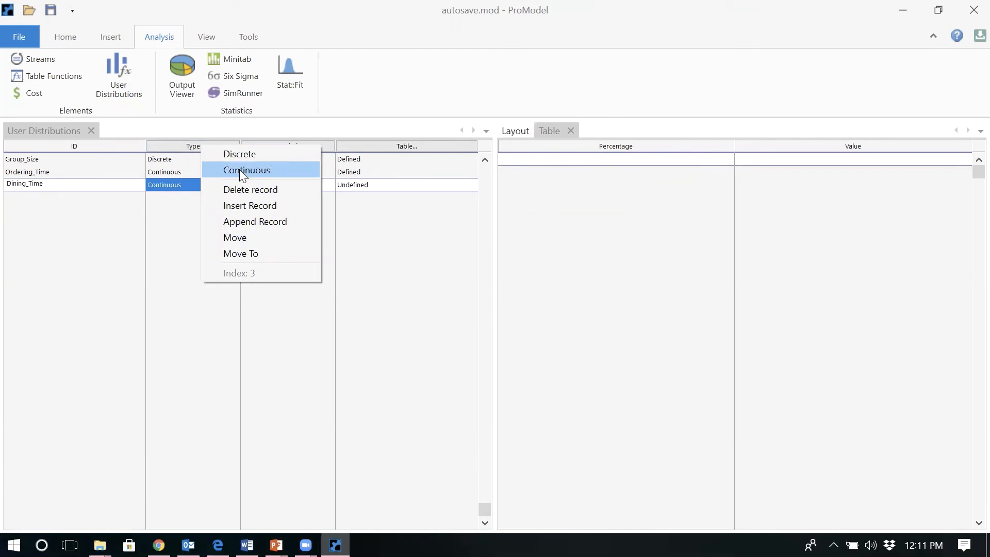
{"action": "left_click", "coordinate": [239, 170]}
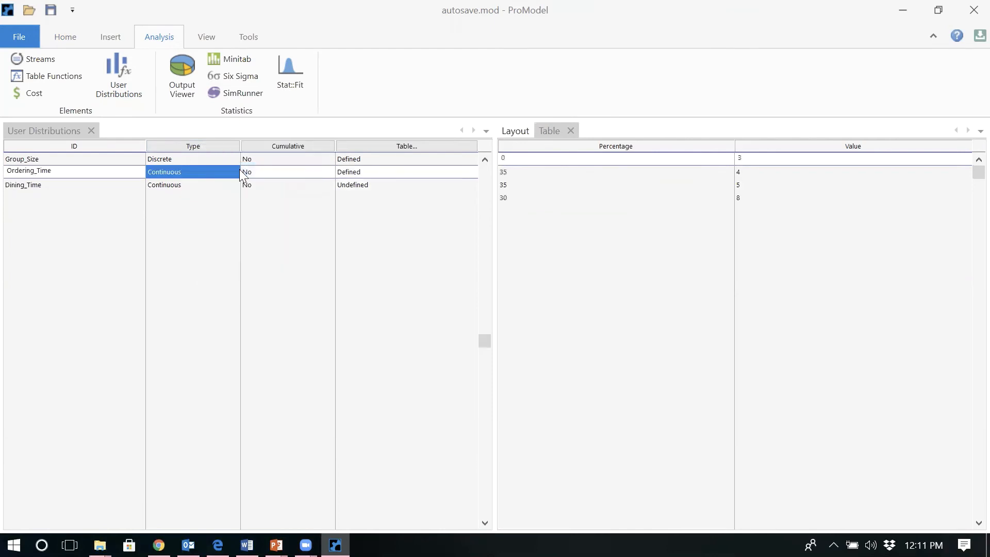
{"action": "left_click", "coordinate": [212, 187]}
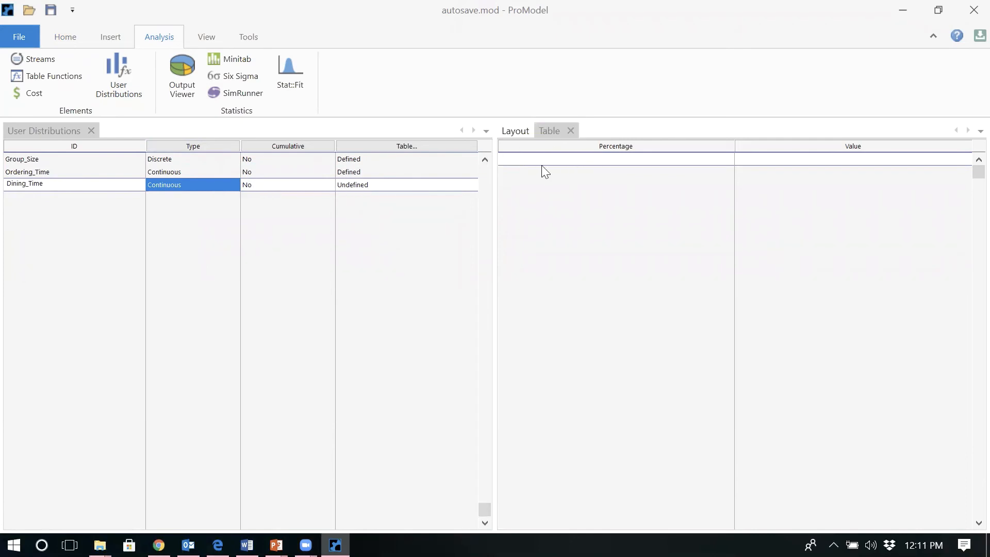
Consult the dining time probabilities in the Word document and enter percentage 0 for value 10 in the Dining_Time table
{"action": "left_click", "coordinate": [551, 132]}
{"action": "left_click", "coordinate": [247, 546]}
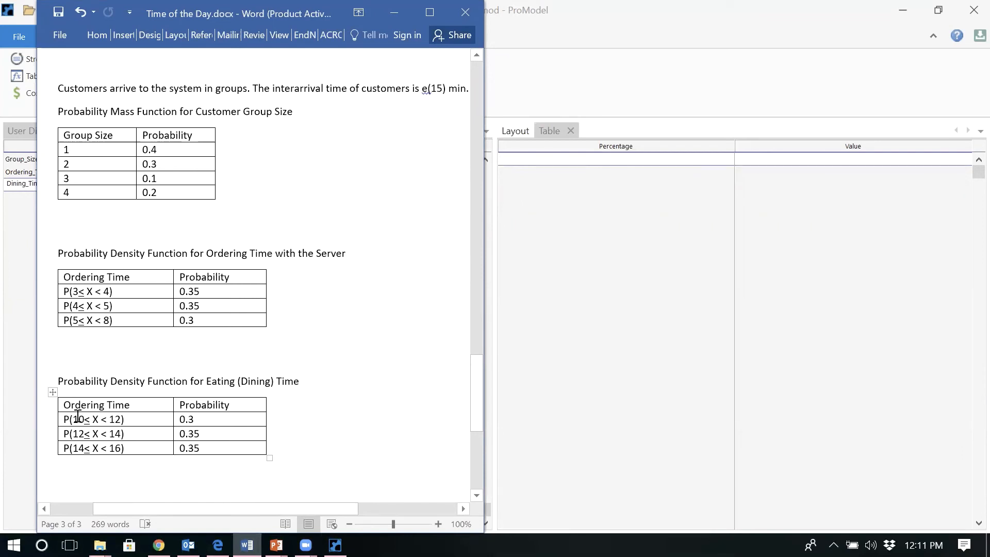
{"action": "left_click", "coordinate": [652, 160]}
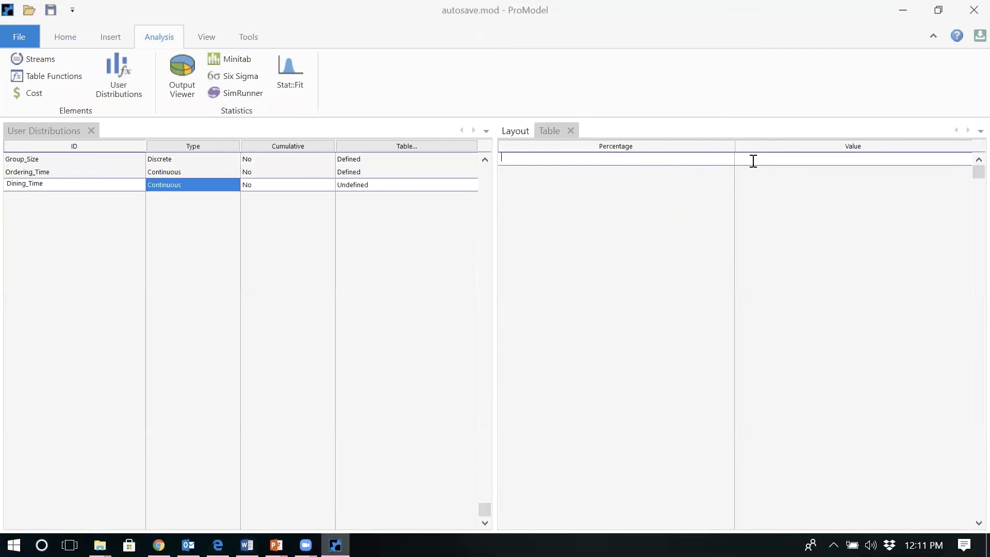
{"action": "type", "text": "10"}
{"action": "left_click", "coordinate": [704, 154]}
{"action": "type", "text": "0"}
{"action": "left_click", "coordinate": [616, 176]}
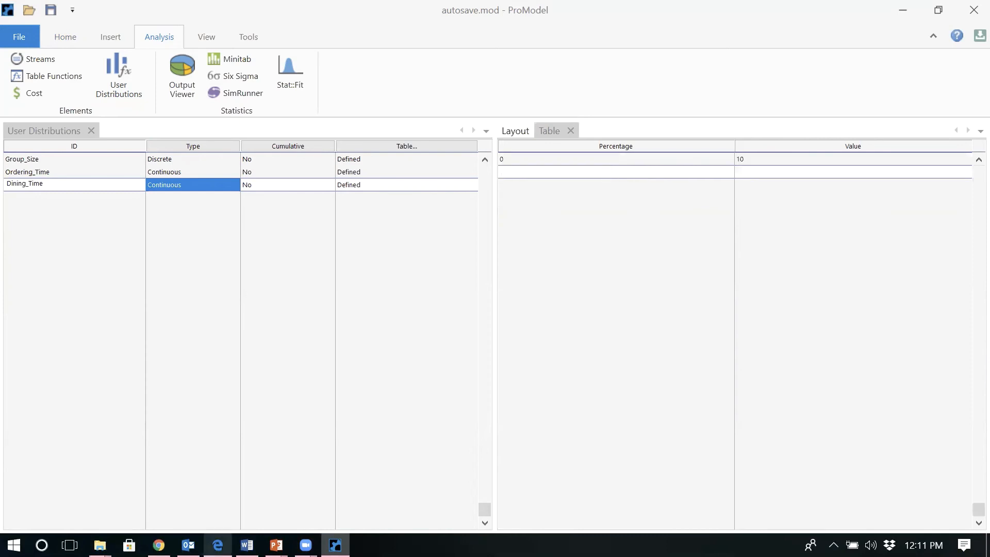
Following the Word document, add percentage 30 for value 12 to the Dining_Time table
{"action": "left_click", "coordinate": [247, 545]}
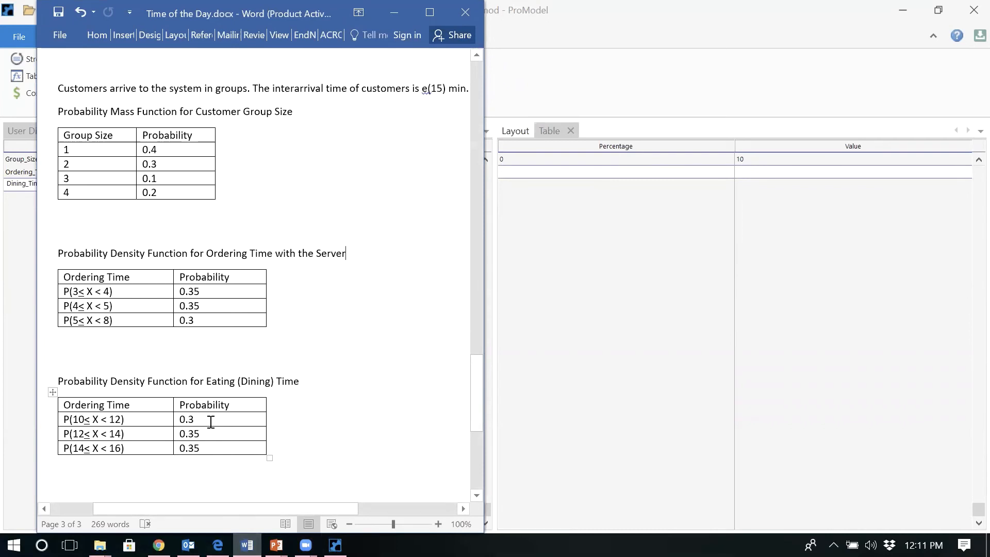
{"action": "left_click", "coordinate": [756, 176]}
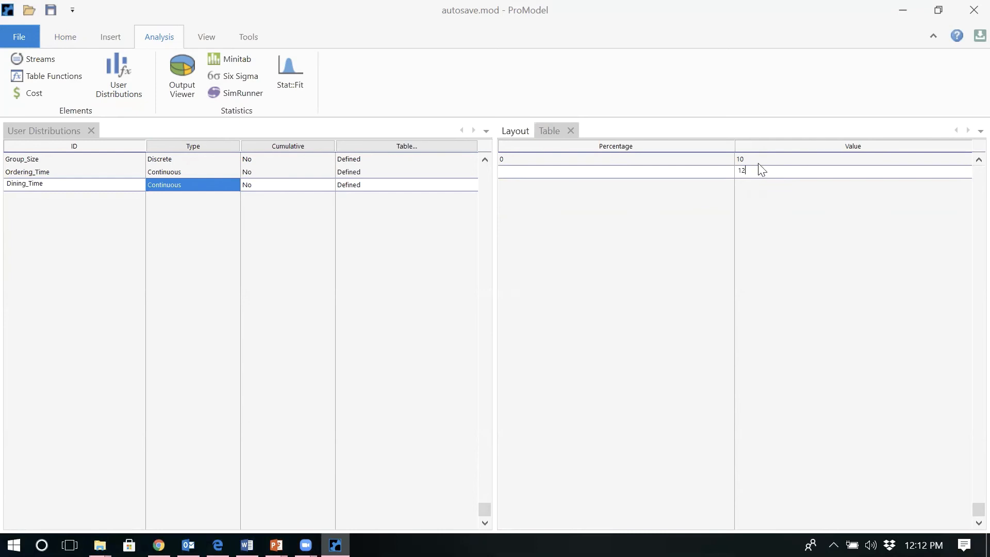
{"action": "left_click", "coordinate": [752, 172]}
{"action": "type", "text": "30"}
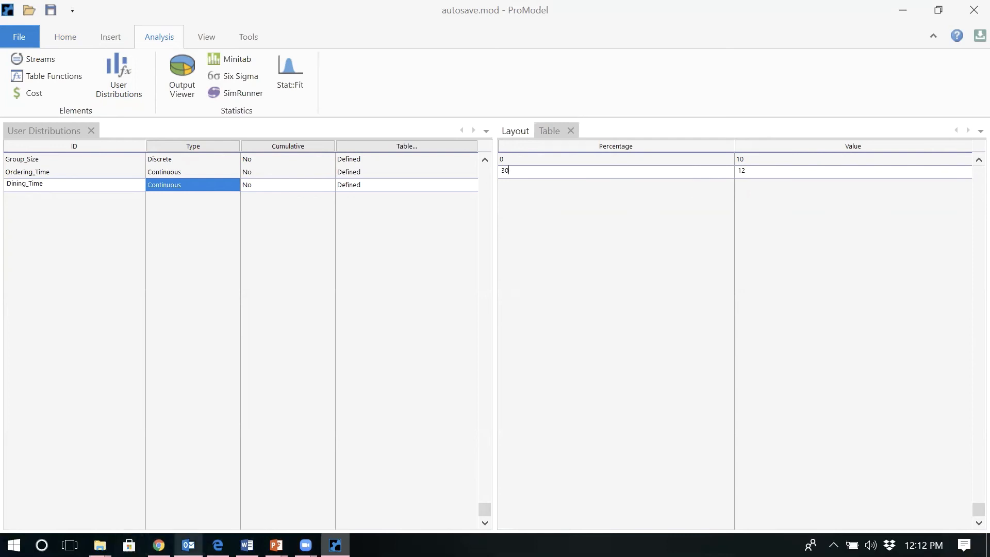
{"action": "left_click", "coordinate": [247, 546]}
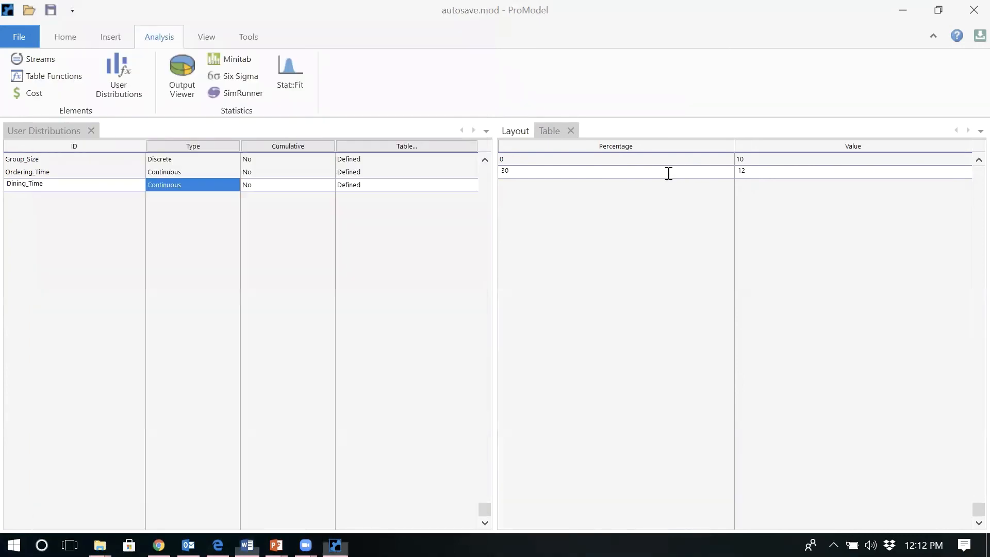
{"action": "left_click", "coordinate": [668, 173]}
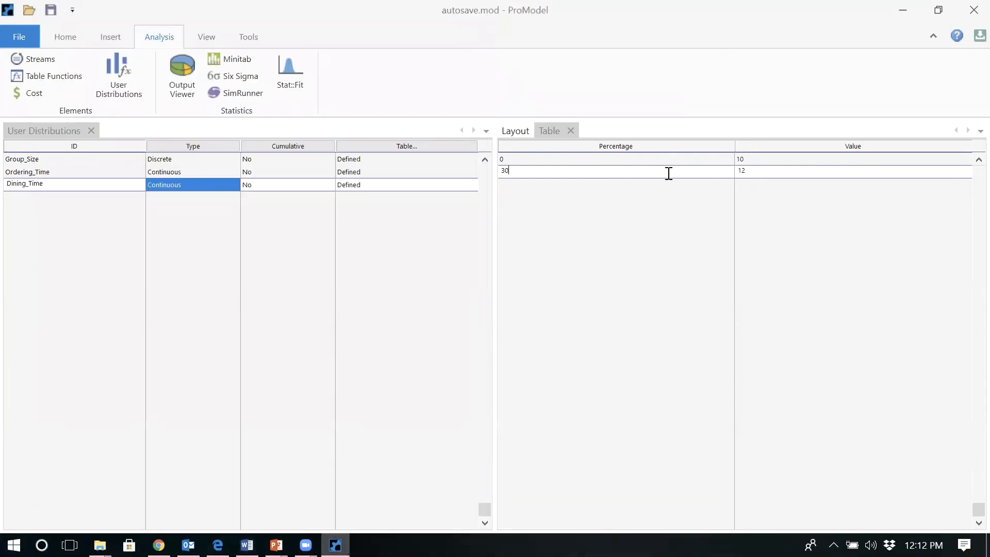
{"action": "key", "text": "Return"}
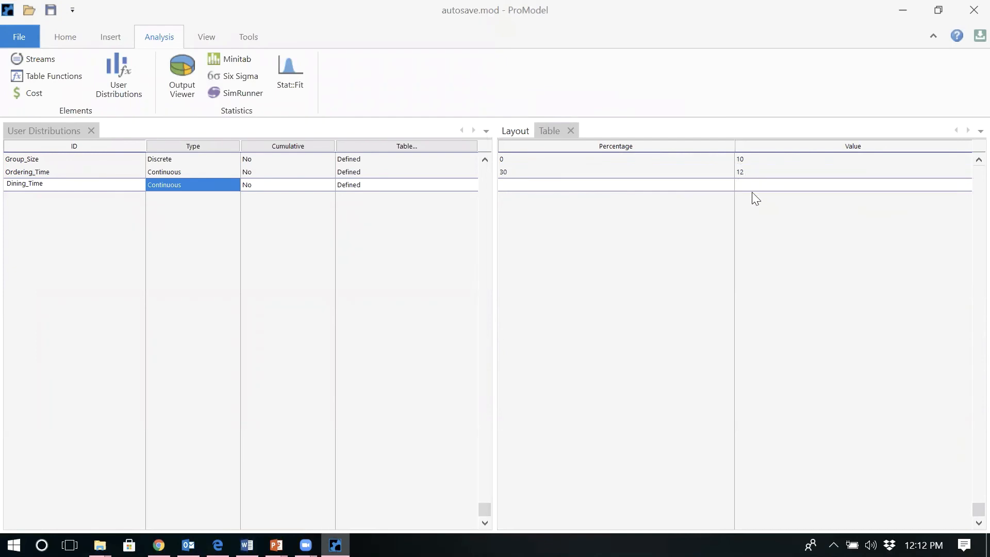
Finish the Dining_Time table with percentage 35 for value 14 and percentage 35 for value 16
{"action": "type", "text": "14"}
{"action": "left_click", "coordinate": [698, 184]}
{"action": "type", "text": "35"}
{"action": "key", "text": "Return"}
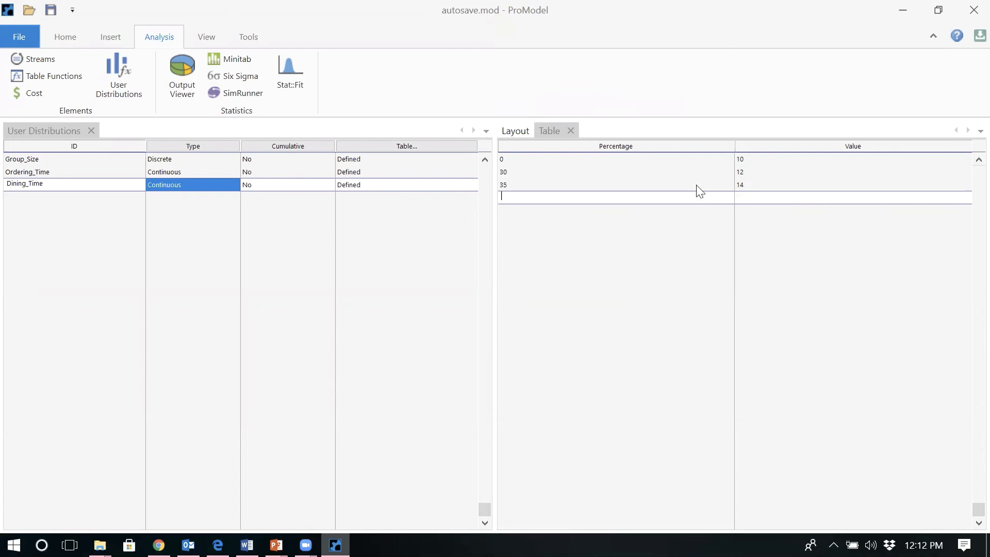
{"action": "left_click", "coordinate": [750, 196]}
{"action": "type", "text": "16"}
{"action": "left_click", "coordinate": [692, 200]}
{"action": "type", "text": "35"}
Copy the distribution name Ordering_Time from the user distributions
{"action": "left_click", "coordinate": [62, 171]}
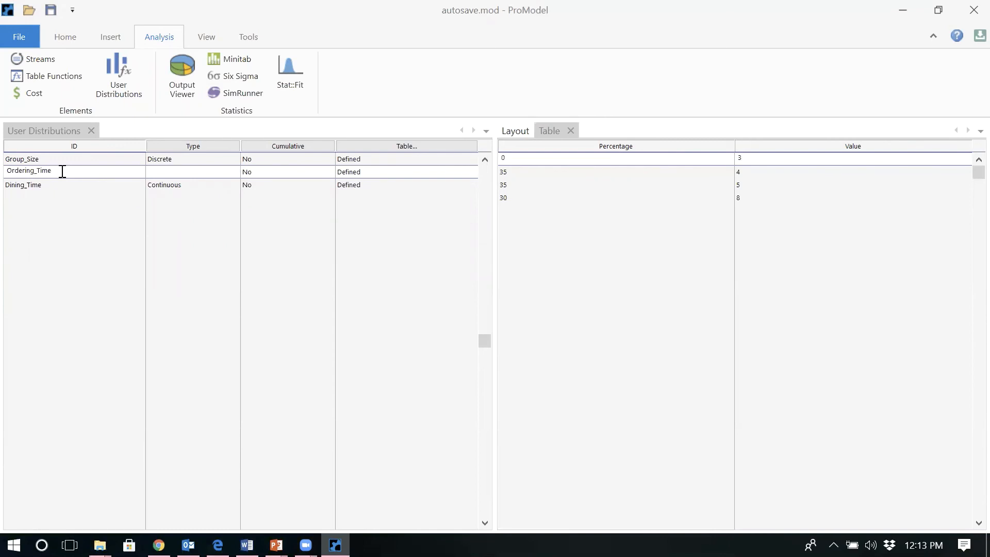
{"action": "key", "text": "shift+Left"}
{"action": "key", "text": "shift+Left"}
{"action": "key", "text": "shift+Left"}
{"action": "key", "text": "shift+Left"}
{"action": "key", "text": "shift+Left"}
{"action": "key", "text": "shift+Left"}
{"action": "key", "text": "shift+Left"}
{"action": "key", "text": "shift+Left"}
{"action": "key", "text": "shift+Left"}
{"action": "key", "text": "shift+Left"}
{"action": "key", "text": "shift+Left"}
{"action": "key", "text": "shift+Left"}
{"action": "key", "text": "shift+Left"}
{"action": "key", "text": "ctrl+c"}
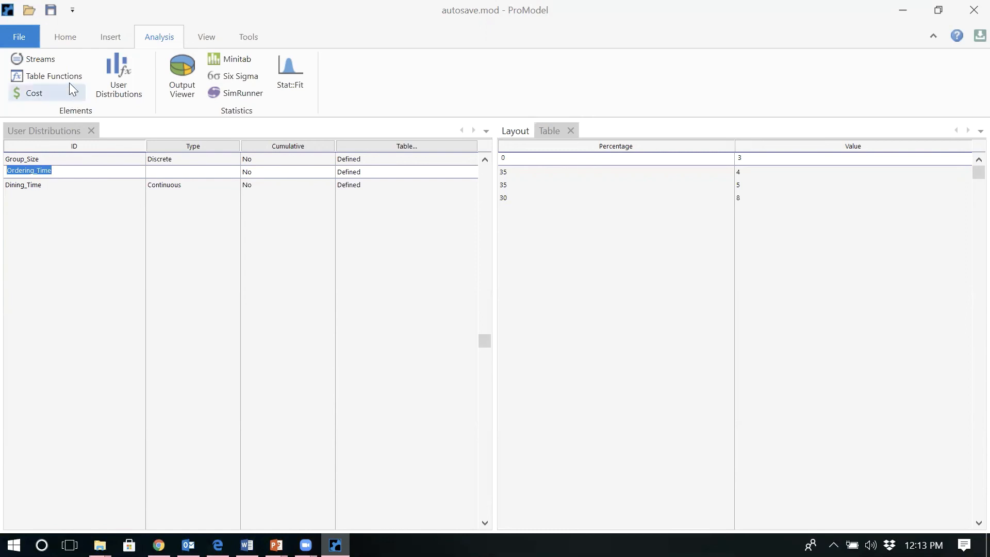
In the processing table, set the operation of the Customer process at Server to "Wait Ordering_Time()" using the copied name
{"action": "left_click", "coordinate": [66, 36]}
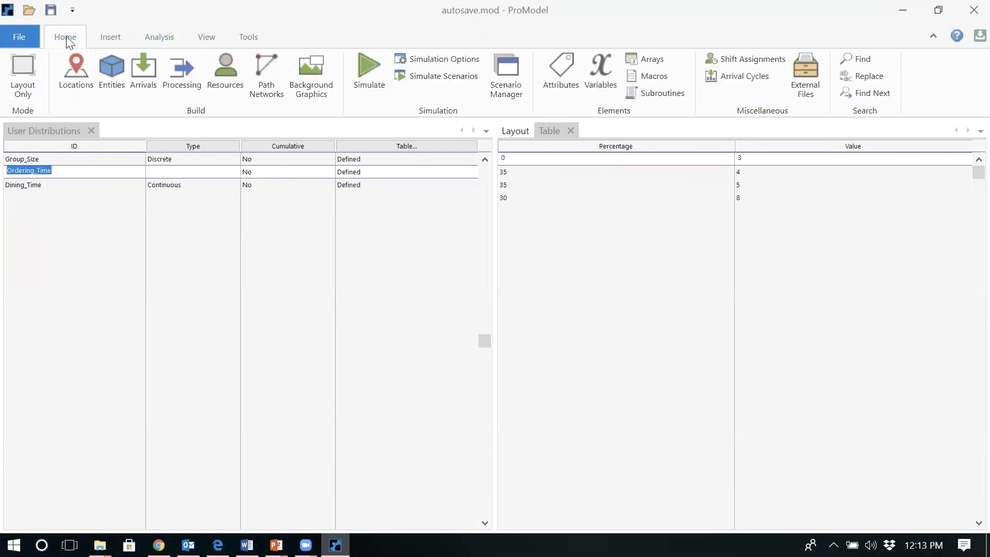
{"action": "left_click", "coordinate": [184, 71]}
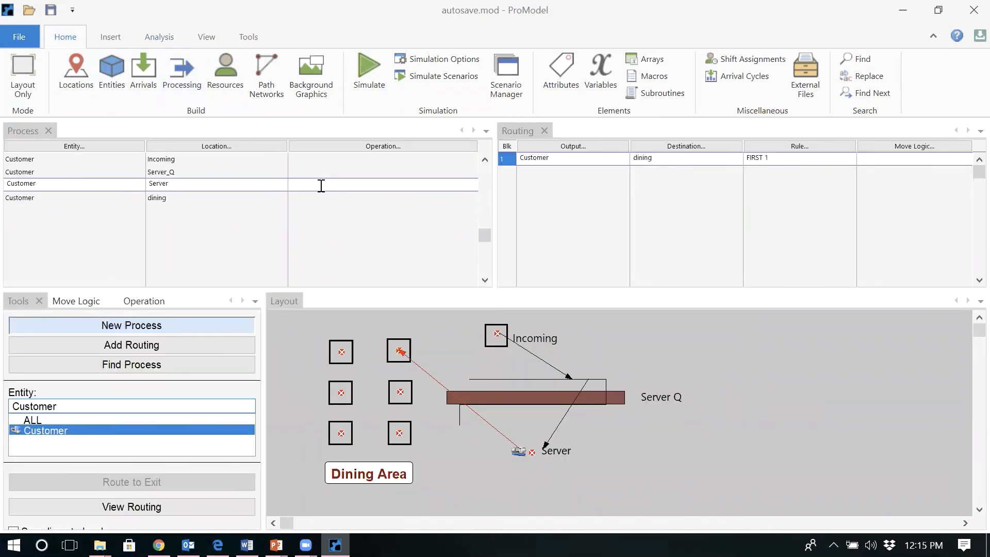
{"action": "type", "text": "Wait"}
{"action": "key", "text": "ctrl+v"}
{"action": "left_click", "coordinate": [307, 183]}
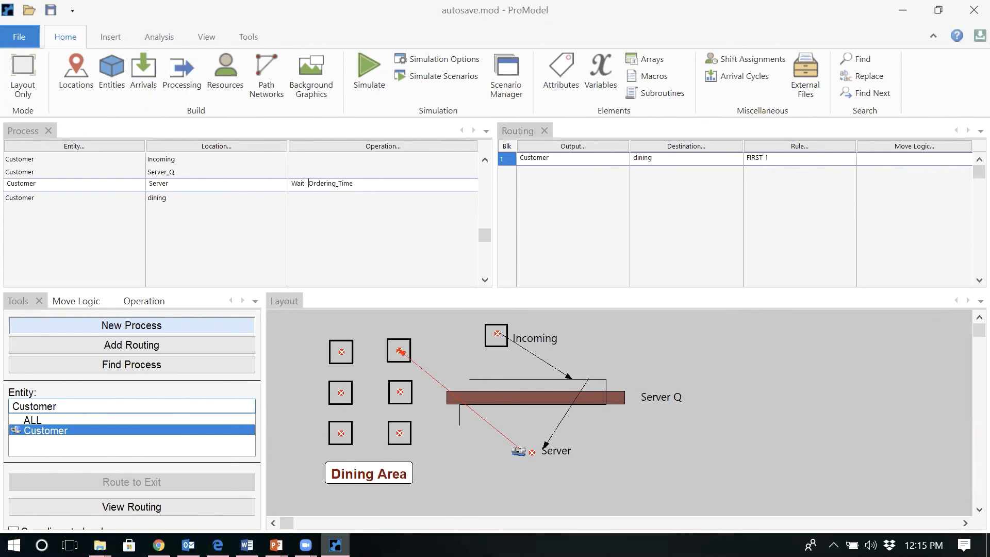
{"action": "left_click", "coordinate": [381, 183]}
{"action": "type", "text": "("}
{"action": "key", "text": "Down"}
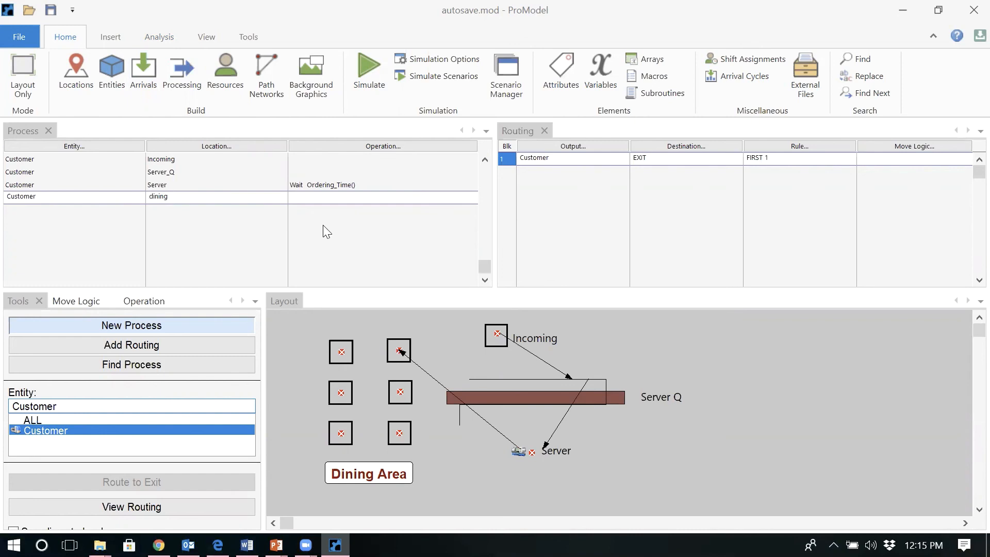
Return to the user distributions and select the distribution name Dining_Time for copying
{"action": "left_click", "coordinate": [164, 38]}
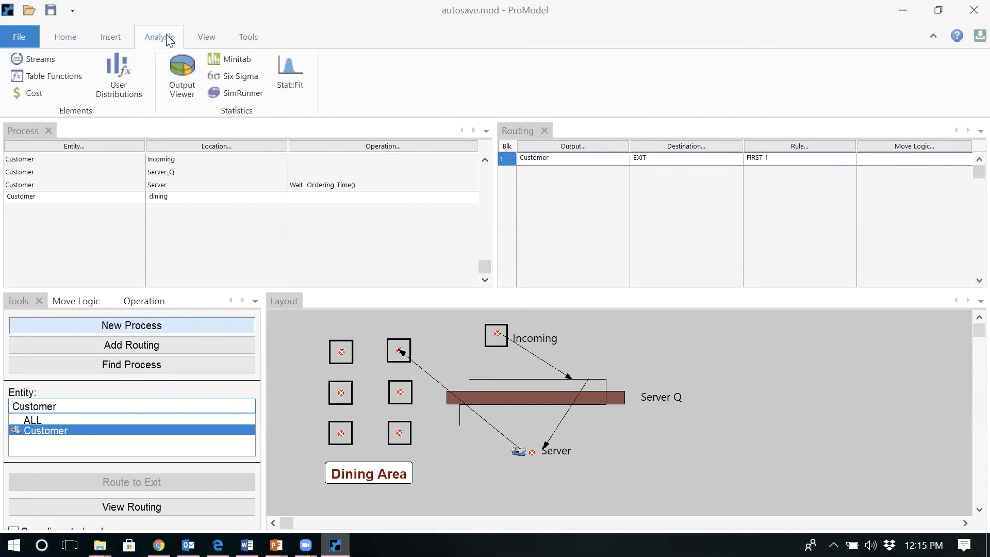
{"action": "left_click", "coordinate": [119, 87]}
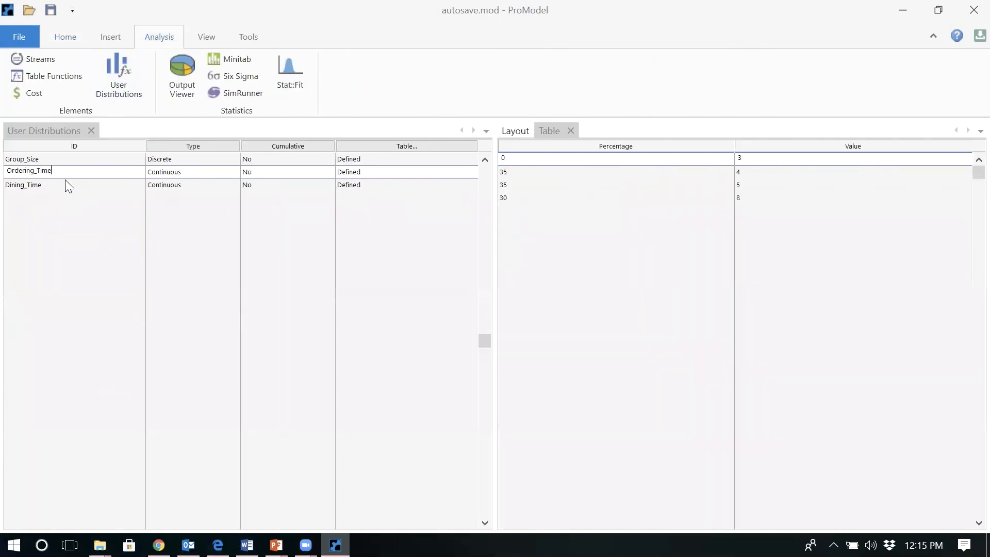
{"action": "left_click", "coordinate": [66, 181]}
{"action": "key", "text": "shift+Left"}
{"action": "key", "text": "shift+Left"}
{"action": "key", "text": "shift+Left"}
{"action": "key", "text": "shift+Left"}
{"action": "key", "text": "shift+Left"}
{"action": "key", "text": "shift+Left"}
{"action": "key", "text": "shift+Left"}
{"action": "key", "text": "shift+Left"}
{"action": "key", "text": "shift+Left"}
{"action": "key", "text": "shift+Left"}
{"action": "key", "text": "shift+Left"}
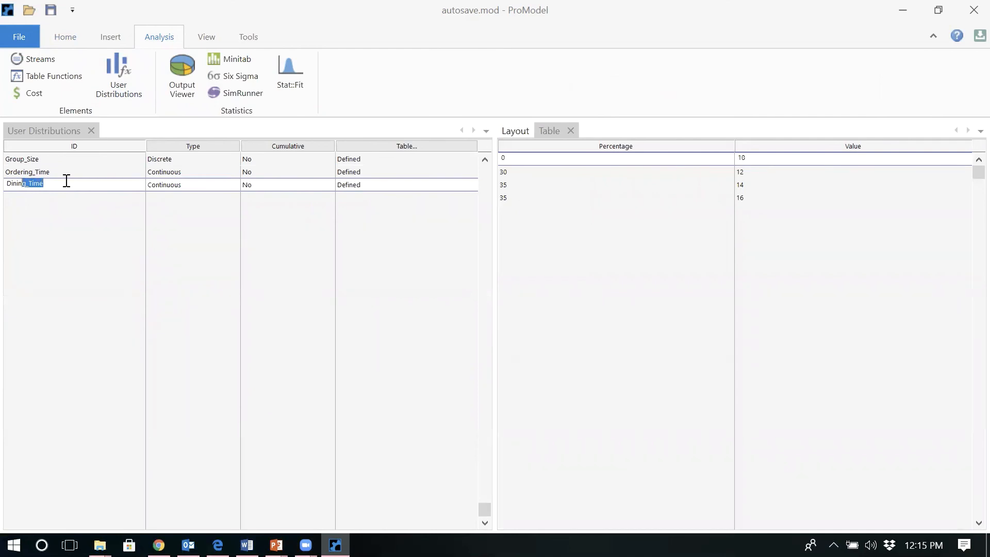
Set the operation of the Customer process at dining to "wait Dining_Time()" in the processing table
{"action": "left_click", "coordinate": [77, 38]}
{"action": "left_click", "coordinate": [173, 74]}
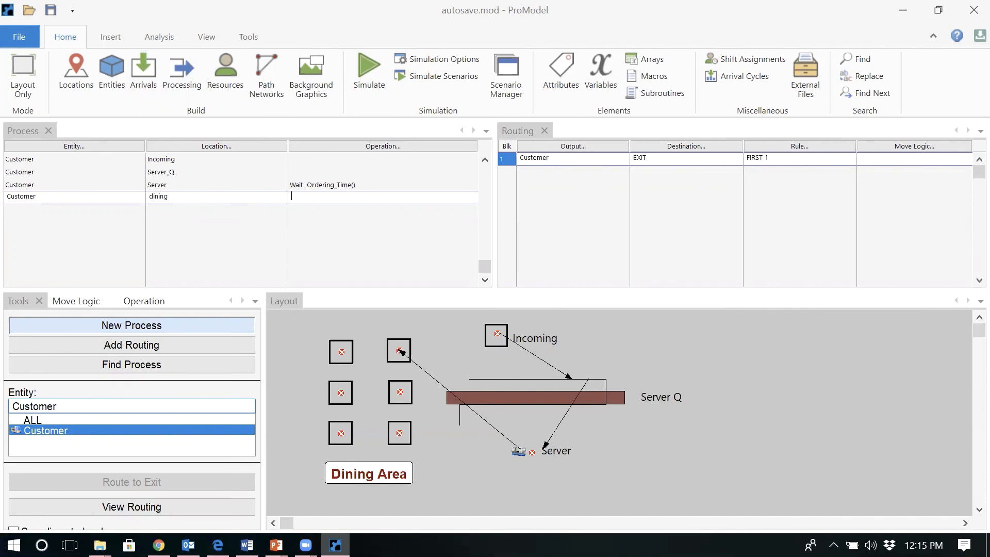
{"action": "type", "text": "wait  Dining_Time()"}
{"action": "left_click", "coordinate": [357, 184]}
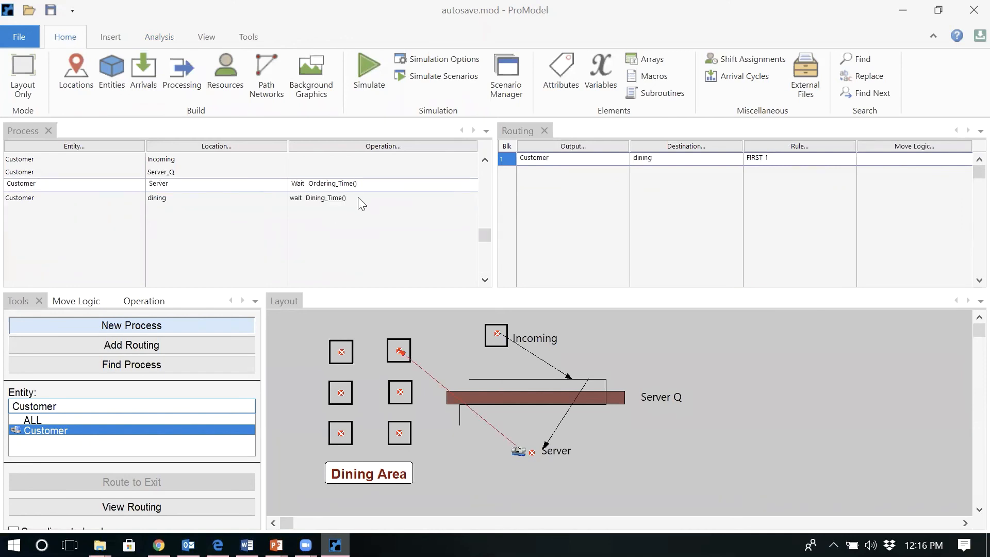
Check the routing of the Customer process at dining and open the user distributions
{"action": "left_click", "coordinate": [360, 199]}
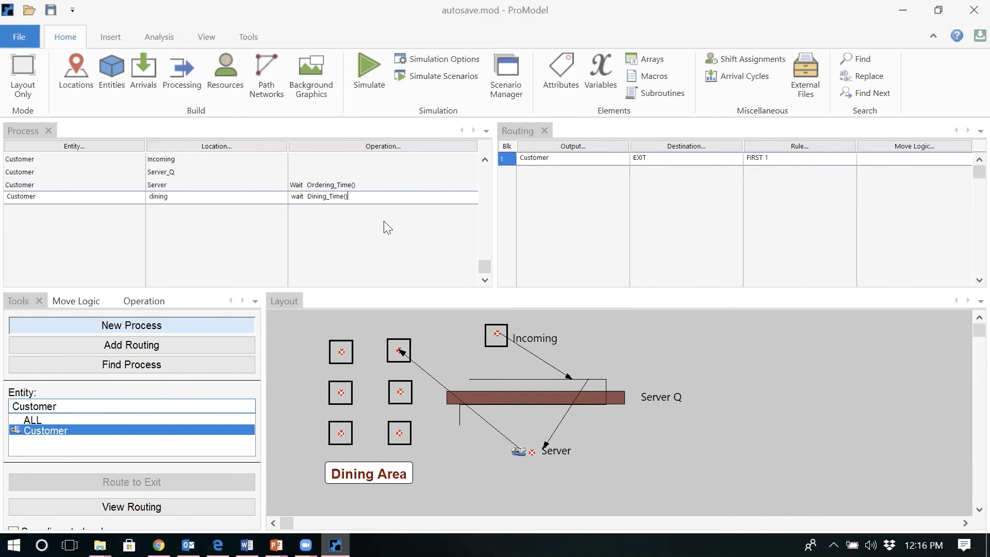
{"action": "left_click", "coordinate": [154, 36]}
{"action": "left_click", "coordinate": [121, 85]}
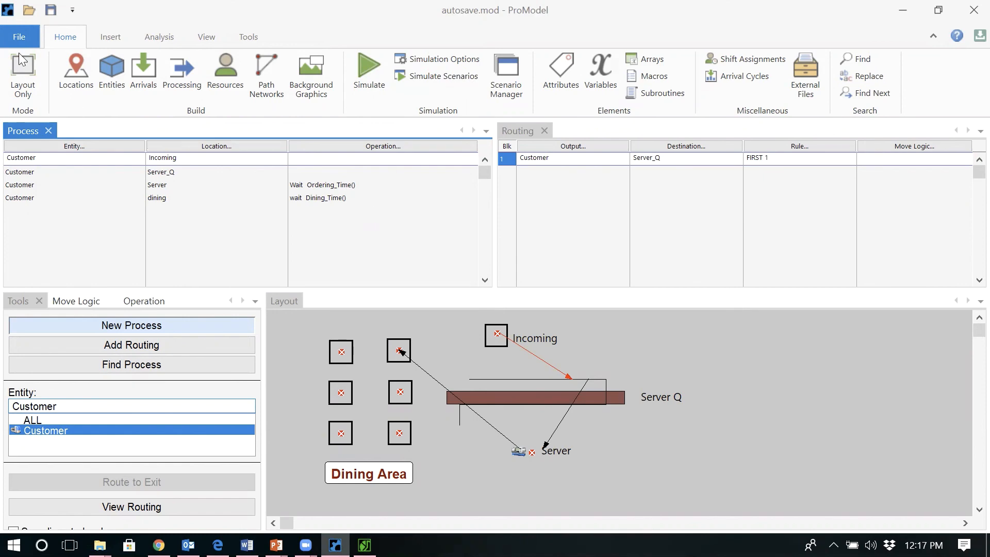
Check the model's time unit in its general information without changing anything
{"action": "left_click", "coordinate": [12, 32]}
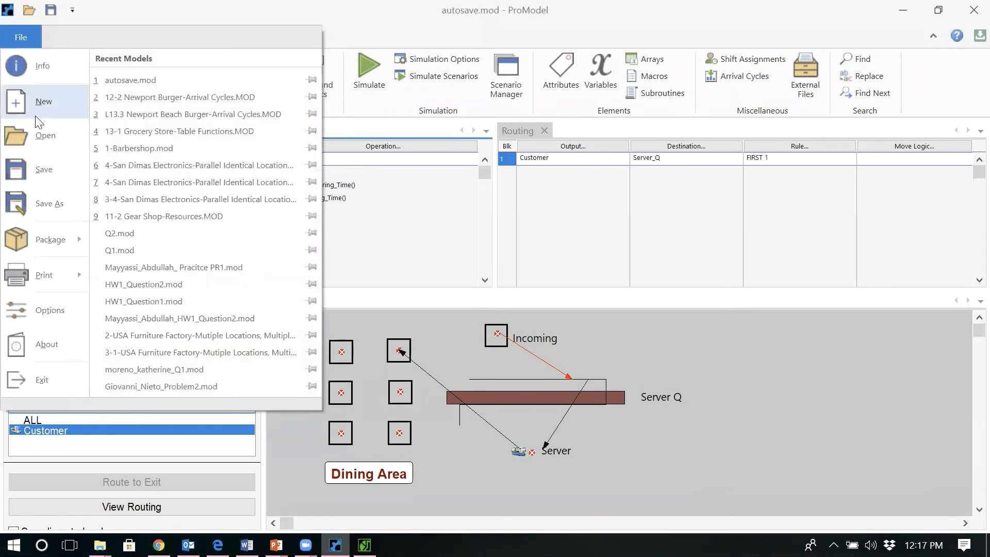
{"action": "left_click", "coordinate": [43, 66]}
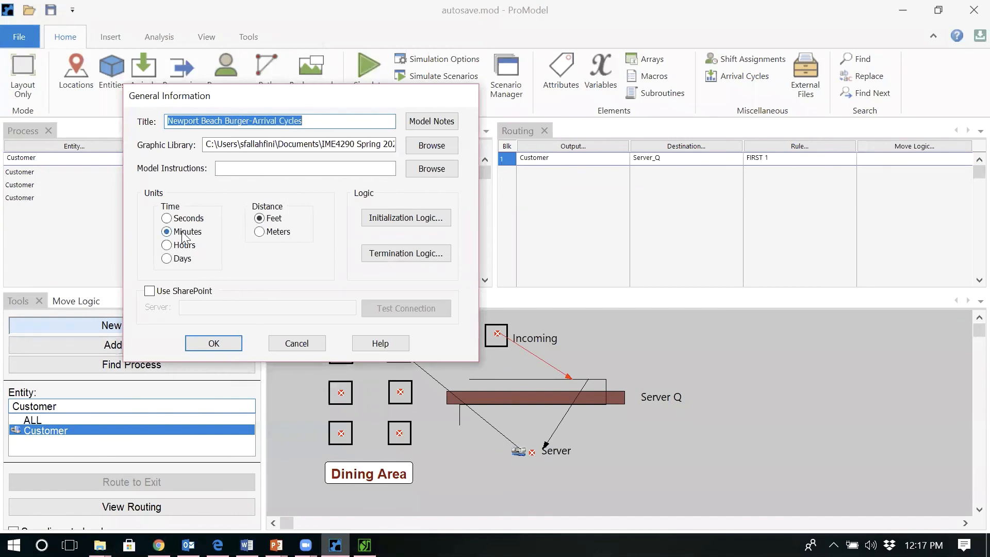
{"action": "left_click", "coordinate": [297, 344]}
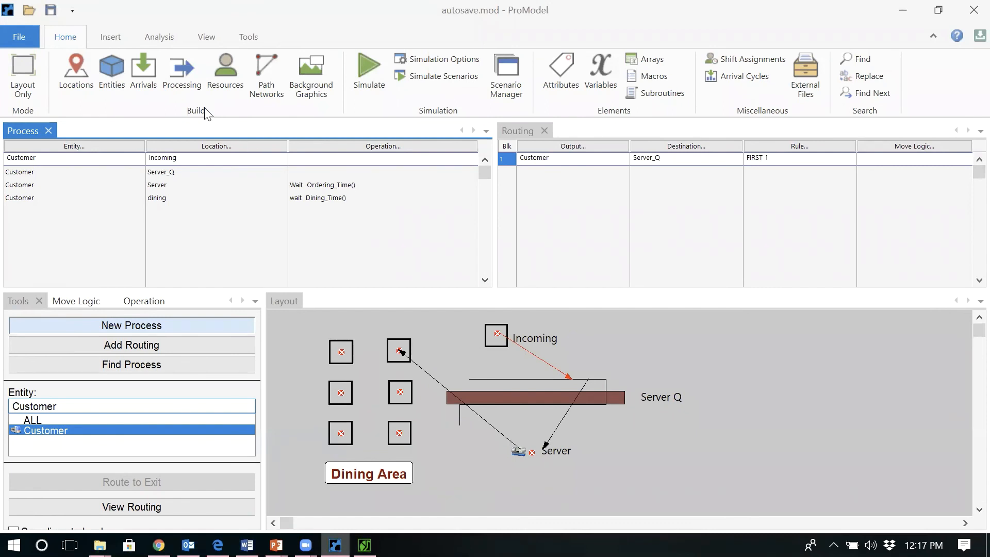
Open the Customer arrivals and check their frequency against the time unit in the model's general information
{"action": "left_click", "coordinate": [144, 73]}
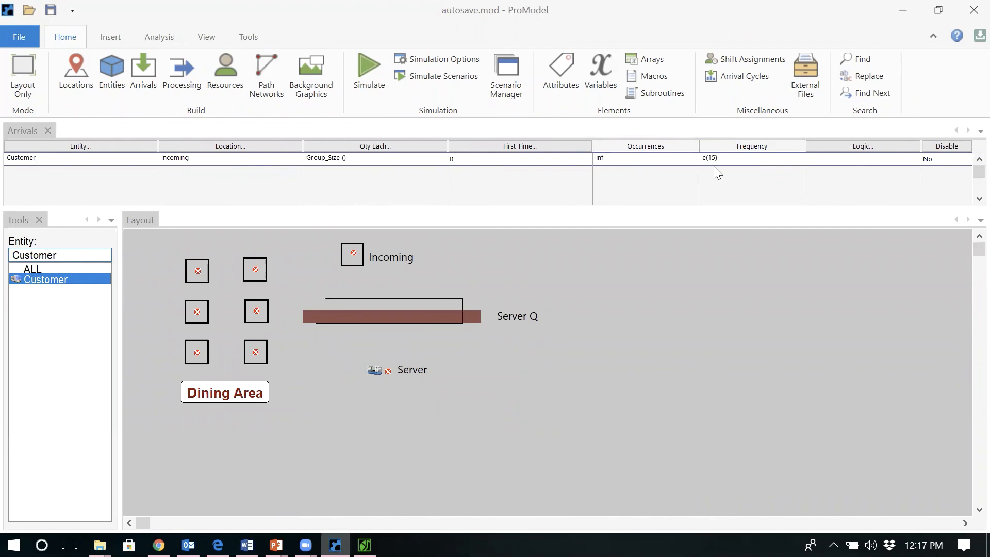
{"action": "left_click", "coordinate": [15, 37]}
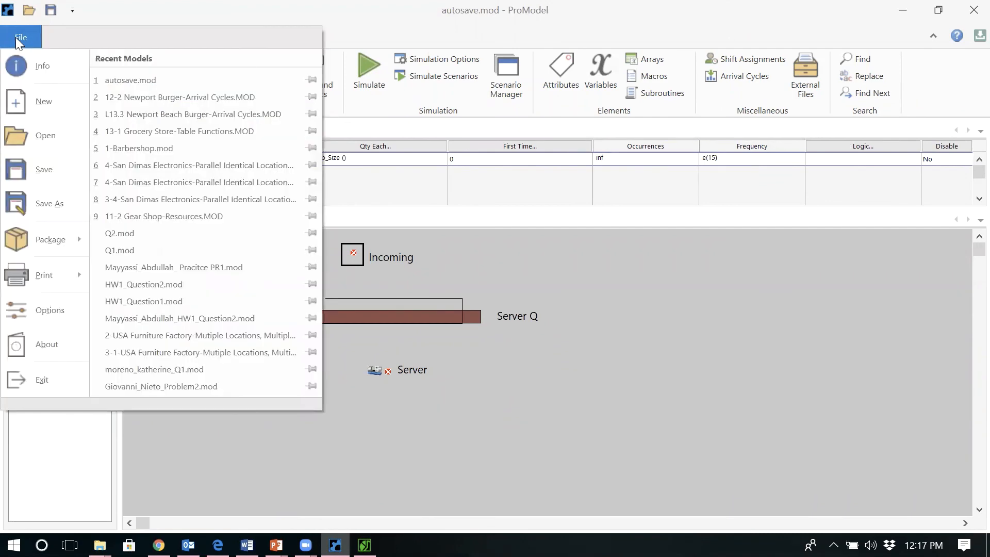
{"action": "left_click", "coordinate": [46, 72]}
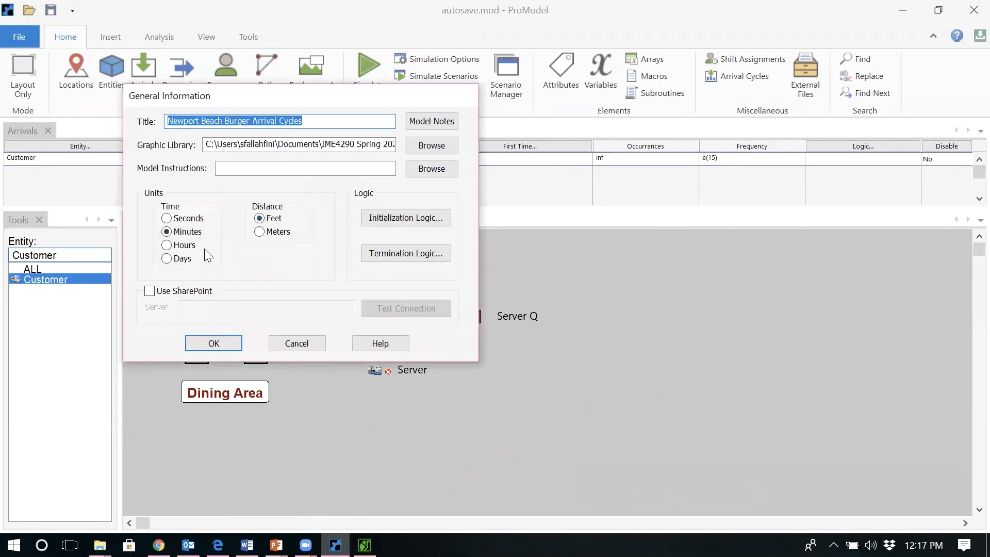
{"action": "left_click", "coordinate": [214, 343]}
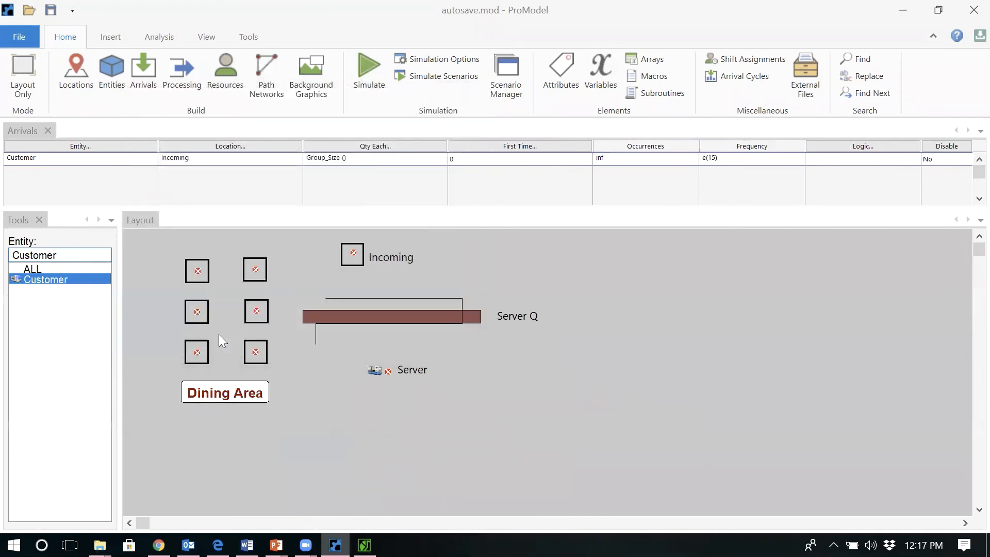
Run the Baseline simulation from the simulation options and examine the single-capacity states of the Server and dining locations
{"action": "left_click", "coordinate": [438, 61]}
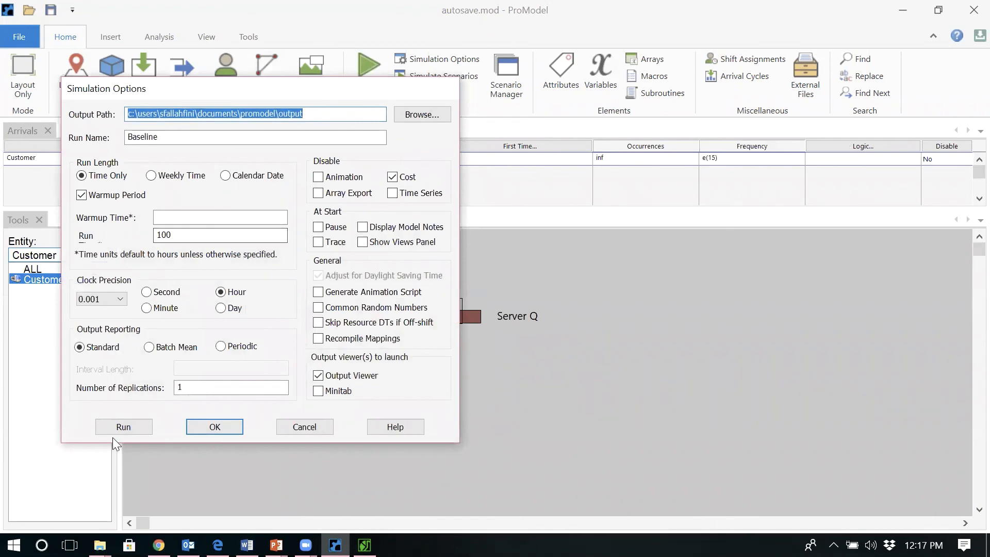
{"action": "left_click", "coordinate": [133, 429]}
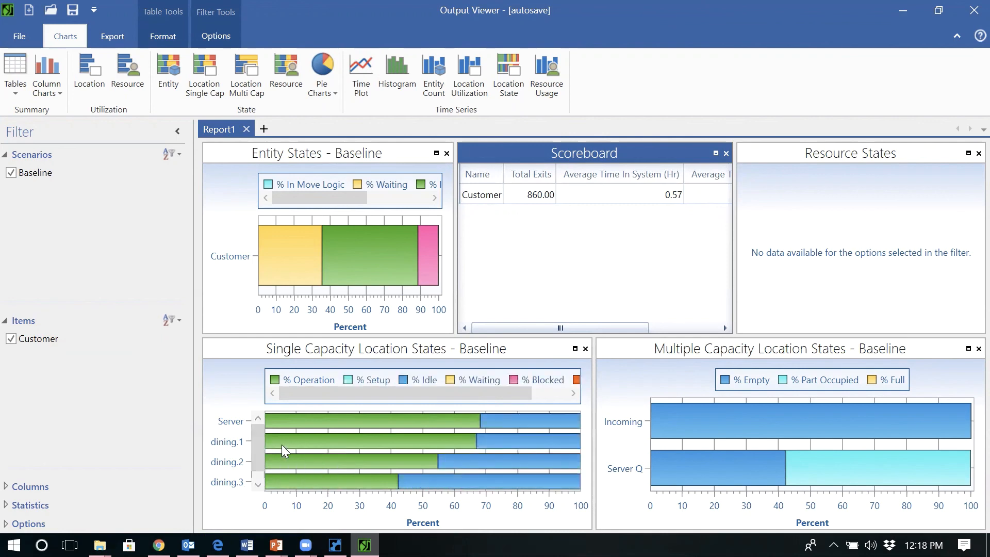
{"action": "mouse_move", "coordinate": [282, 445]}
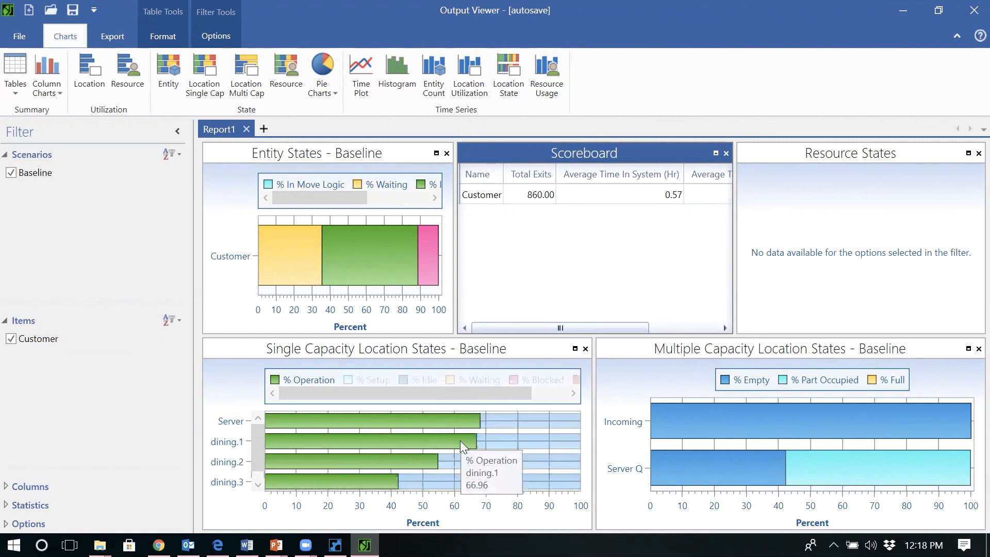
{"action": "mouse_move", "coordinate": [379, 480]}
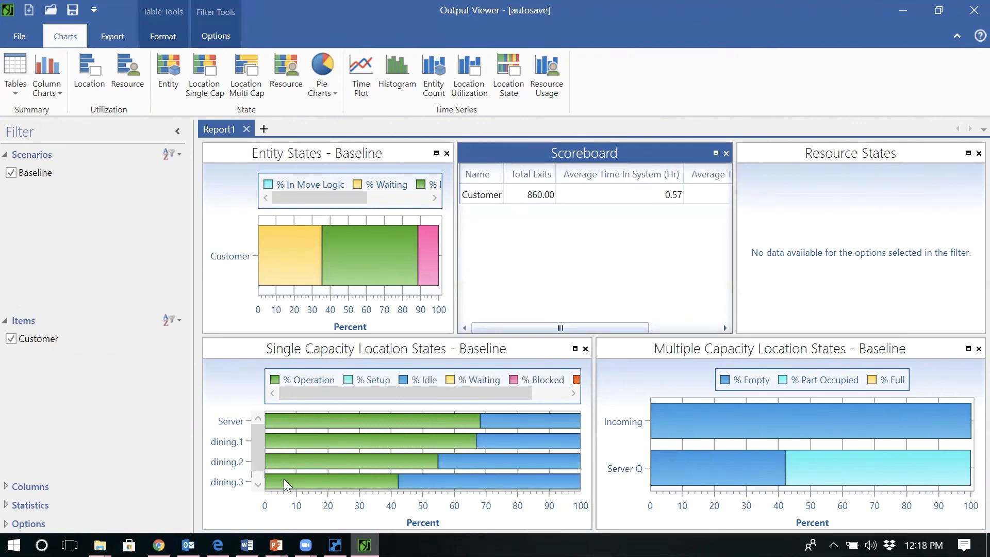
{"action": "left_click", "coordinate": [258, 486]}
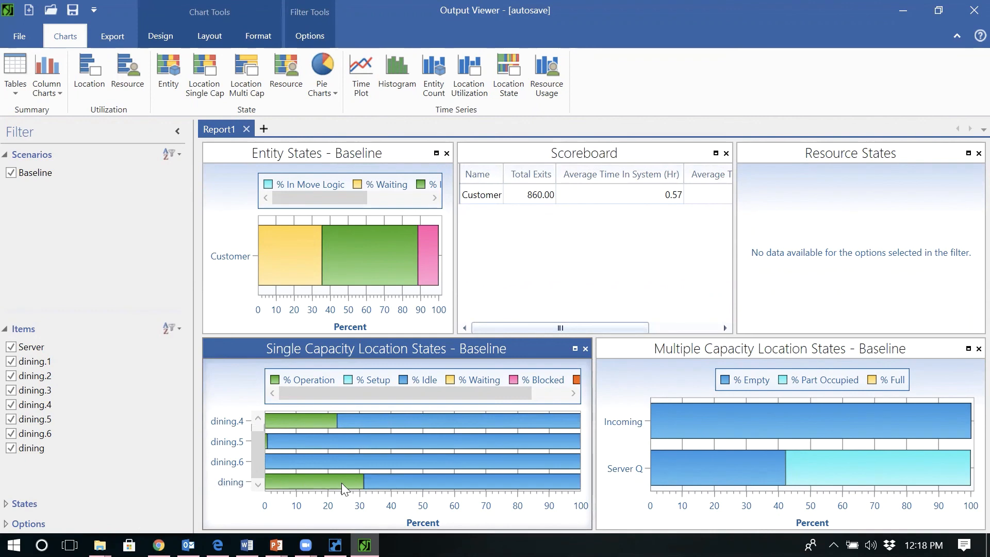
{"action": "mouse_move", "coordinate": [350, 481]}
Switch back to ProModel from the Output Viewer and open the user distributions
{"action": "left_click", "coordinate": [335, 546]}
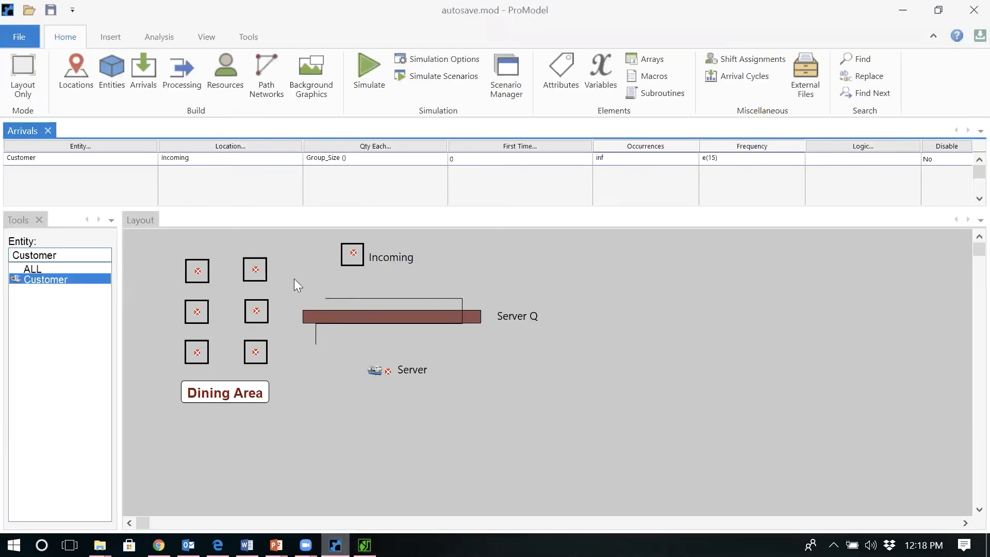
{"action": "left_click", "coordinate": [151, 36]}
{"action": "left_click", "coordinate": [118, 72]}
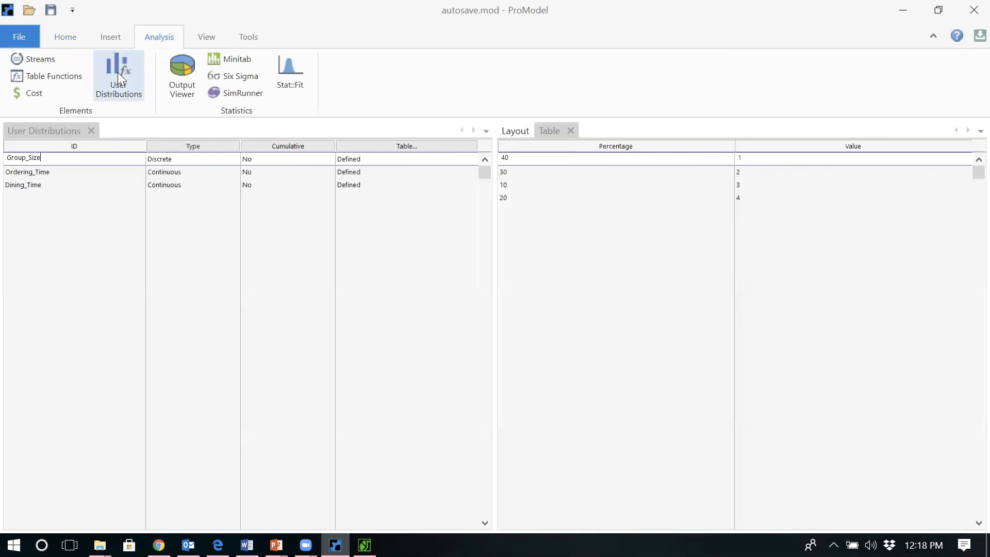